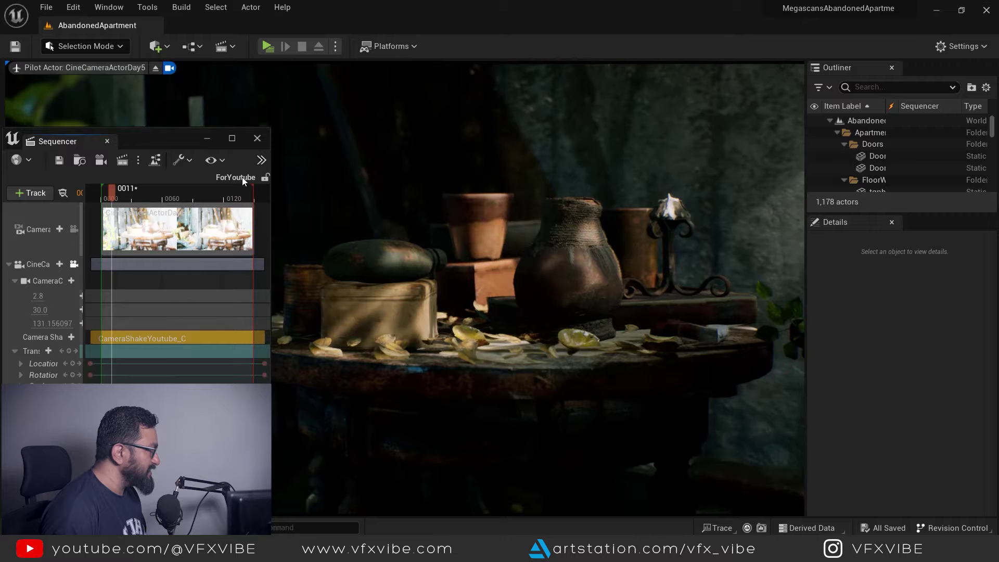
# - Reposition the ForYoutube Sequencer window toward the middle of the screen
pyautogui.moveTo(182, 135); pyautogui.dragTo(179, 133)
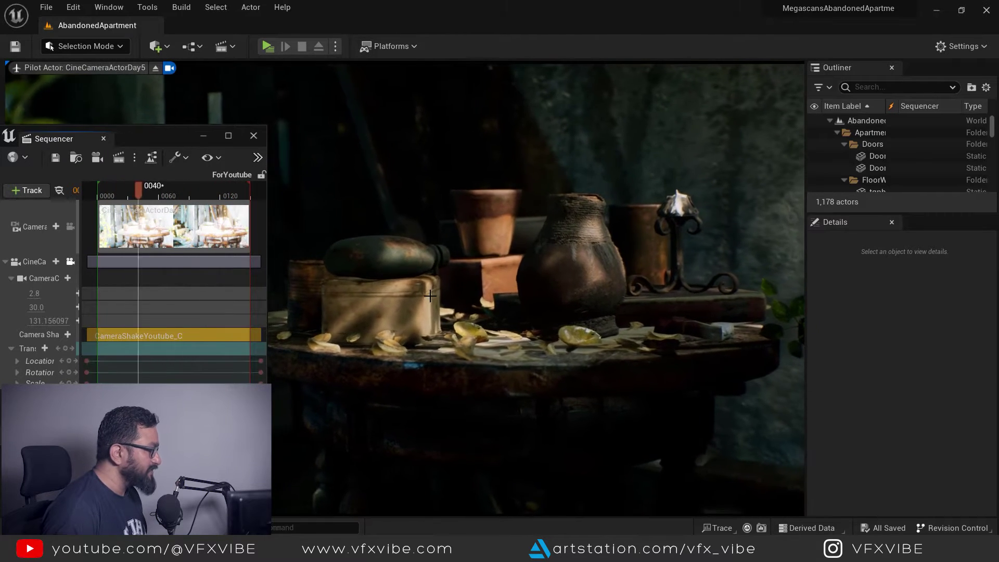
pyautogui.moveTo(156, 137); pyautogui.dragTo(640, 112)
# - Close Sequencer, orbit around the leather water pot, and select CineCameraActorDay5
pyautogui.click(738, 112)
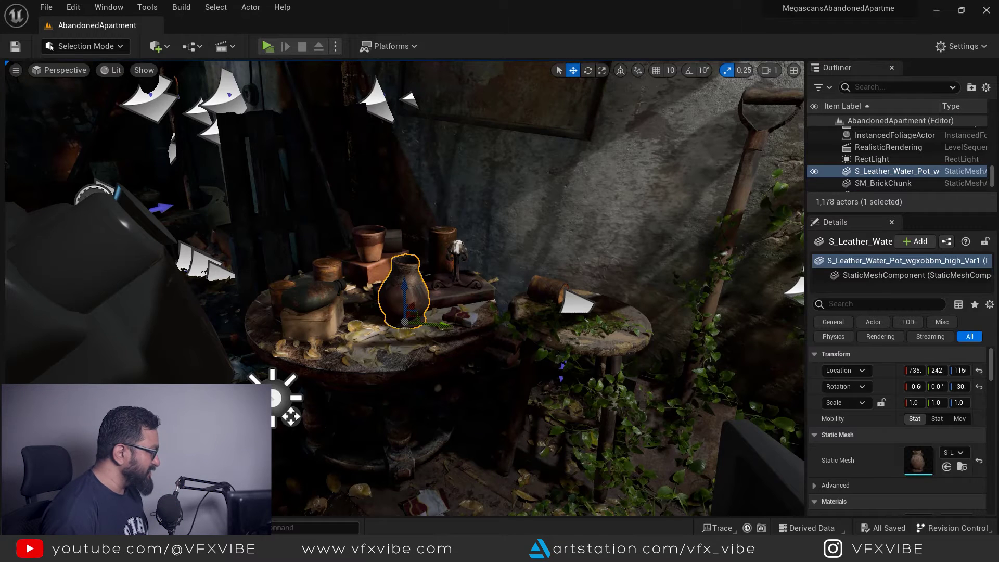
pyautogui.keyDown('alt'); pyautogui.moveTo(406, 291); pyautogui.dragTo(364, 289); pyautogui.keyUp('alt')
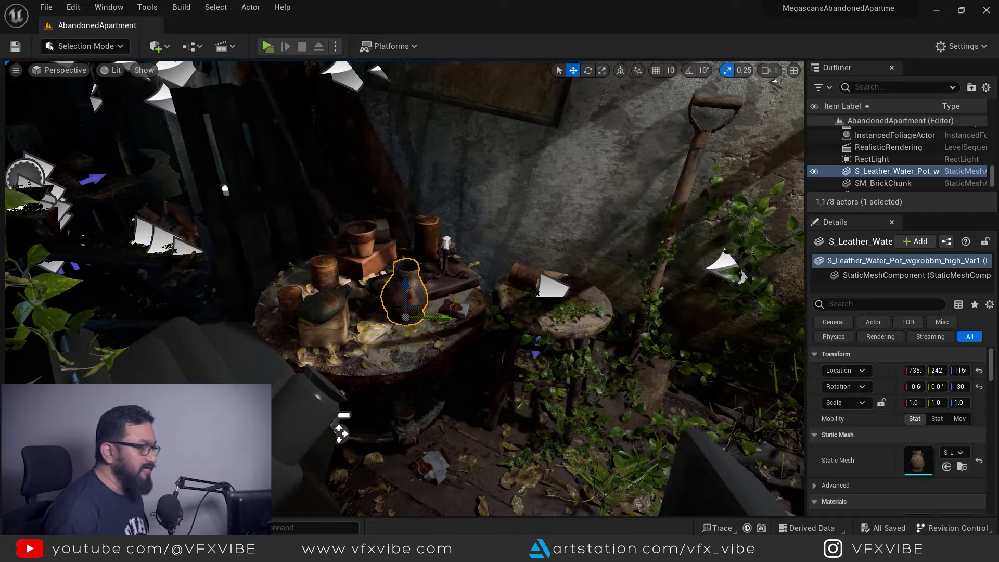
pyautogui.keyDown('alt'); pyautogui.moveTo(405, 292); pyautogui.dragTo(424, 290); pyautogui.keyUp('alt')
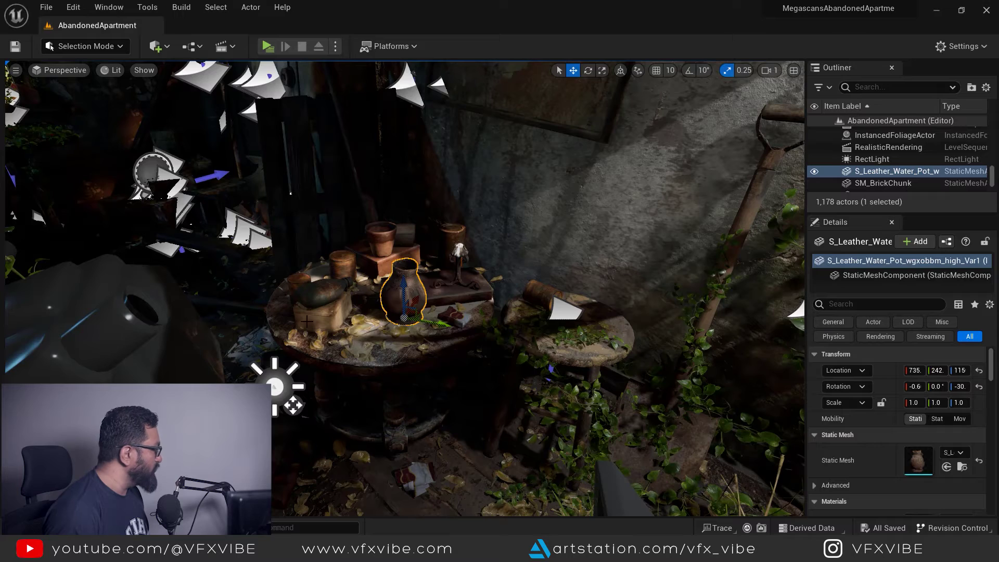
pyautogui.scroll(-6, 557, 281)
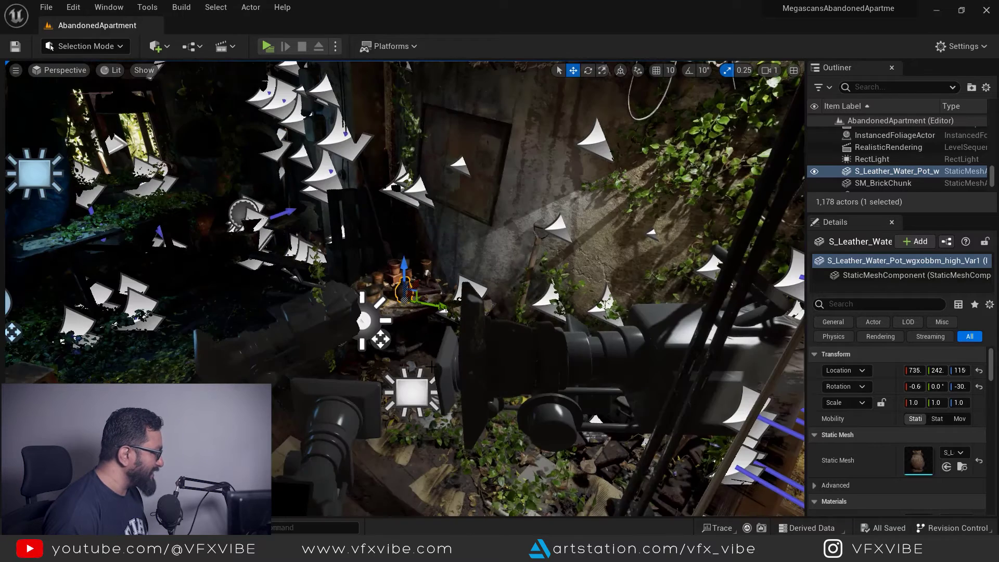
pyautogui.click(338, 427)
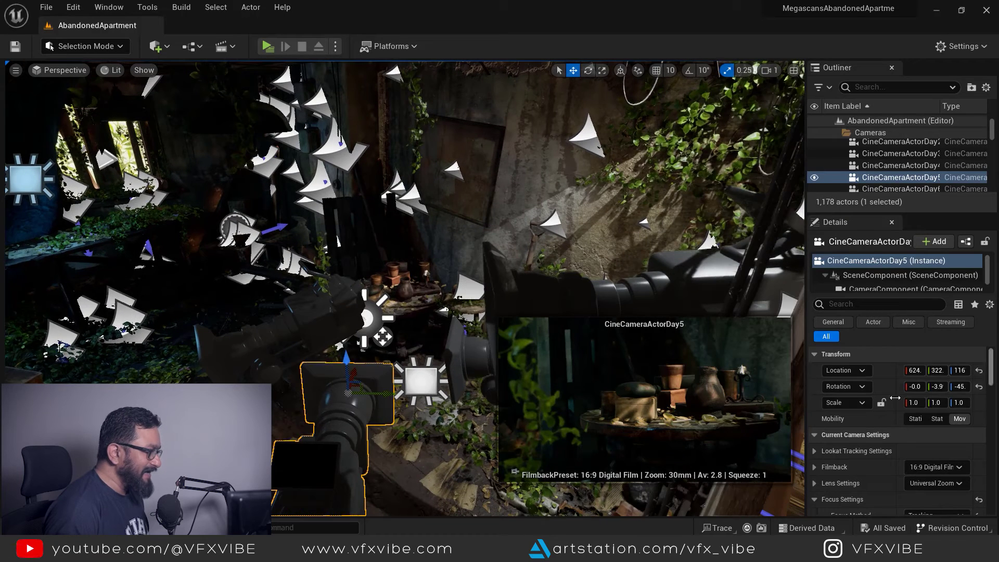
# - Set CineCameraActorDay5's Focus Method to Manual
pyautogui.scroll(-1, 880, 404)
pyautogui.scroll(-3, 880, 409)
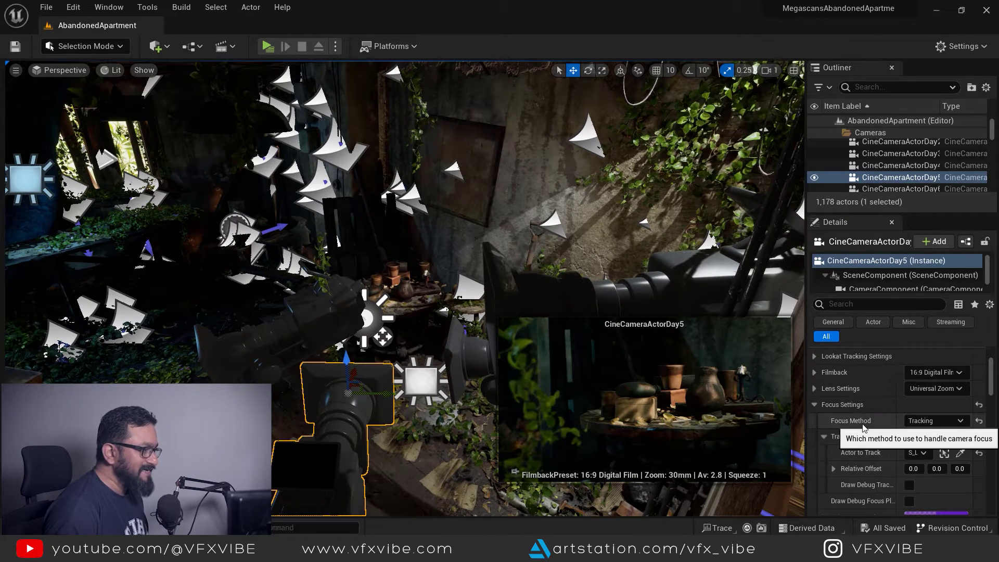
pyautogui.click(949, 422)
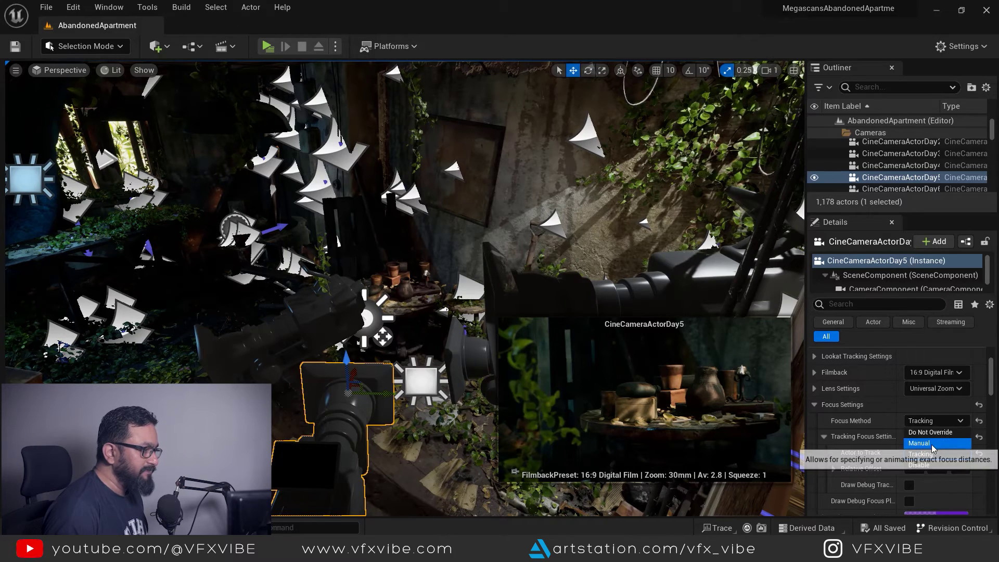
pyautogui.click(932, 444)
# - Sample Manual Focus Distance with the eyedropper from several points in the scene
pyautogui.moveTo(395, 235); pyautogui.dragTo(408, 247, button='right')
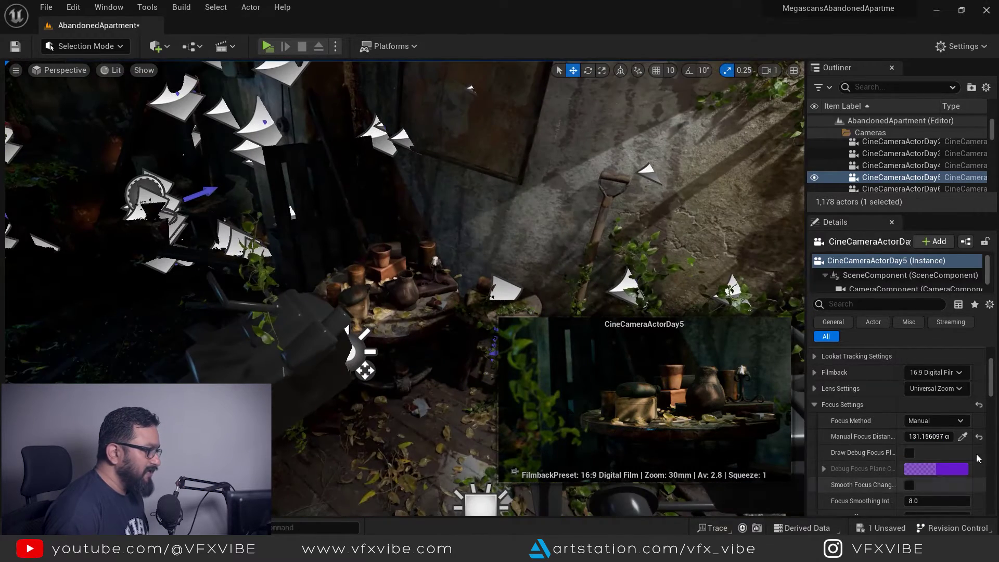
pyautogui.click(962, 436)
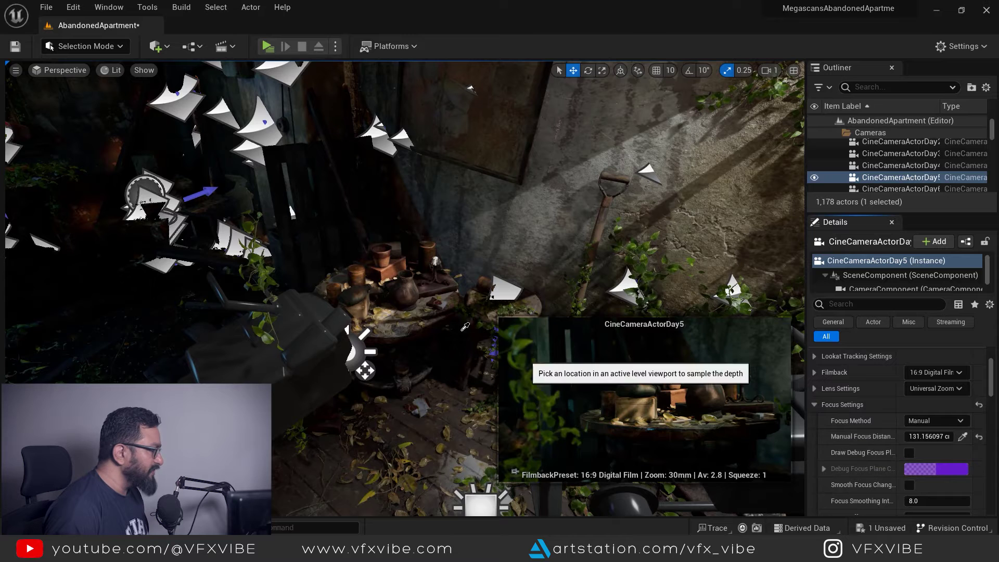
pyautogui.click(412, 282)
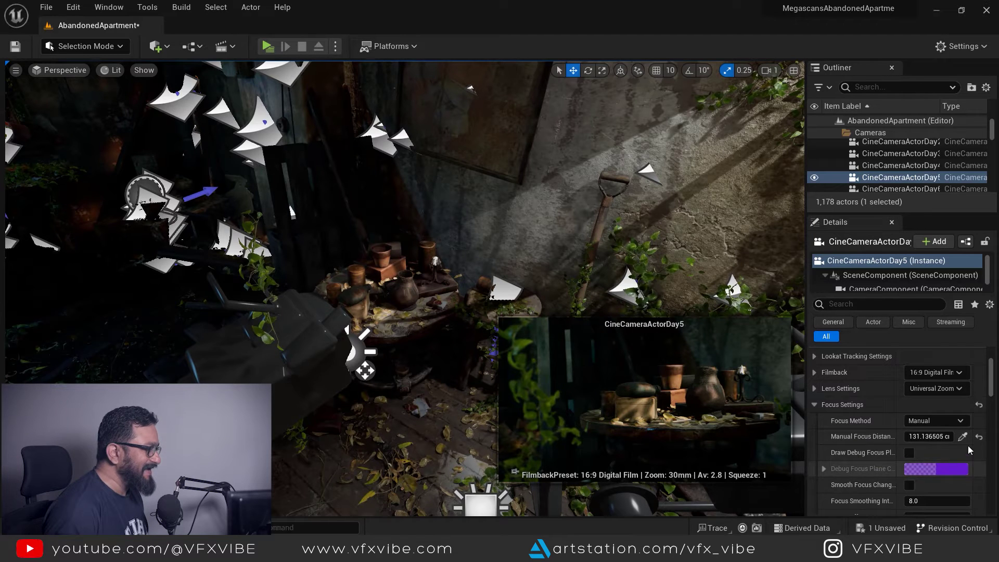
pyautogui.click(963, 436)
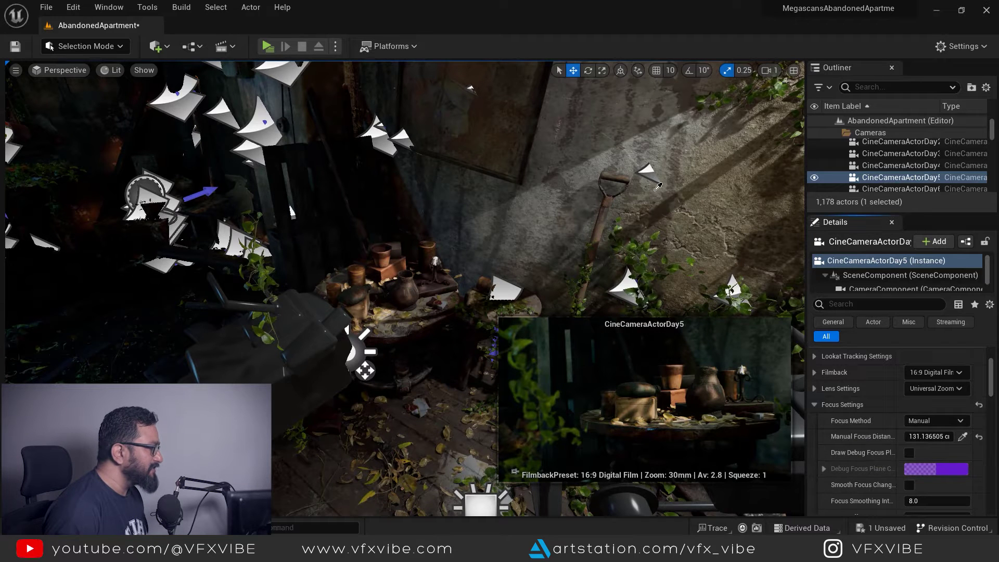
pyautogui.click(621, 174)
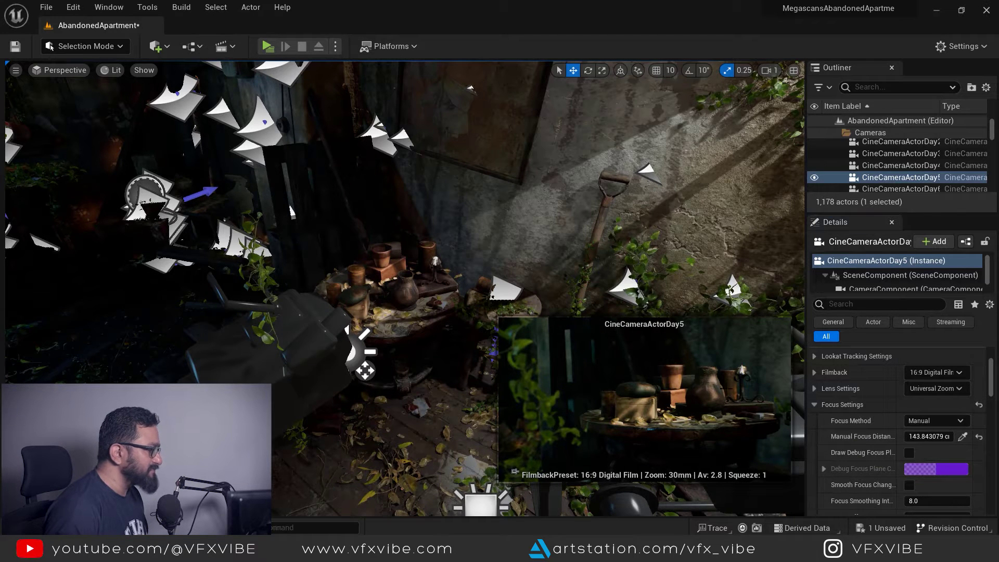
pyautogui.click(963, 437)
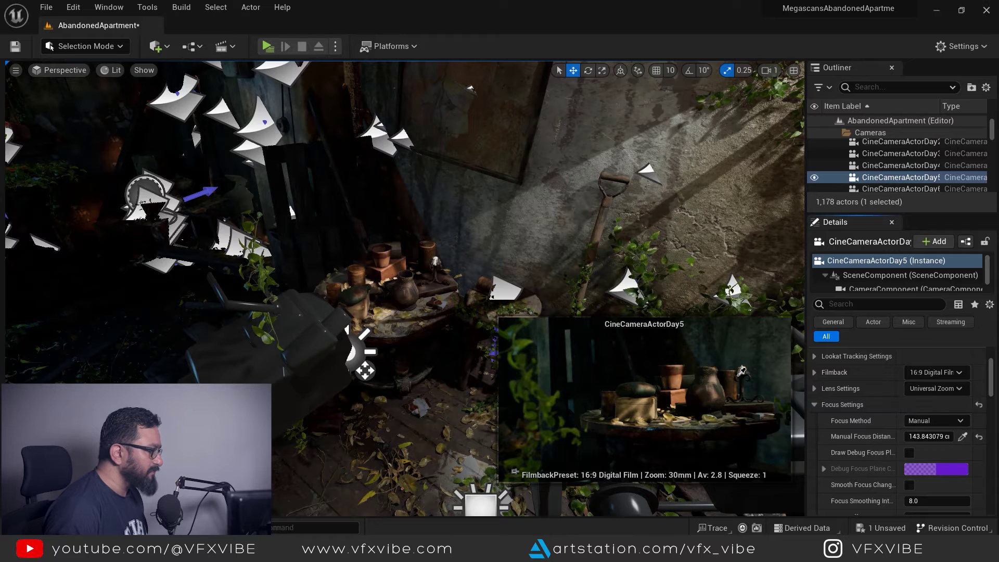
# - Switch the camera's Focus Method back to Tracking
pyautogui.click(956, 421)
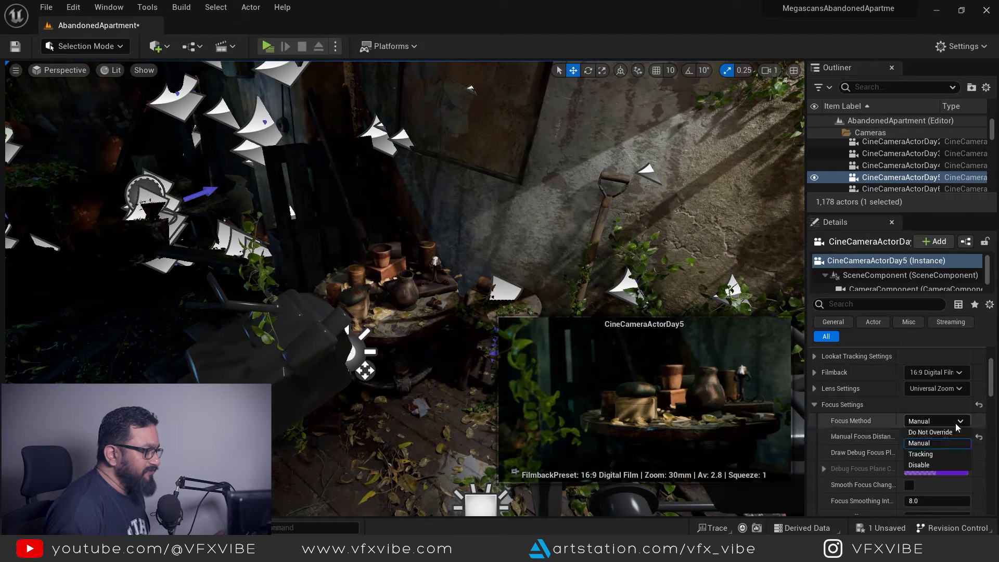
pyautogui.click(927, 454)
pyautogui.scroll(-2, 885, 402)
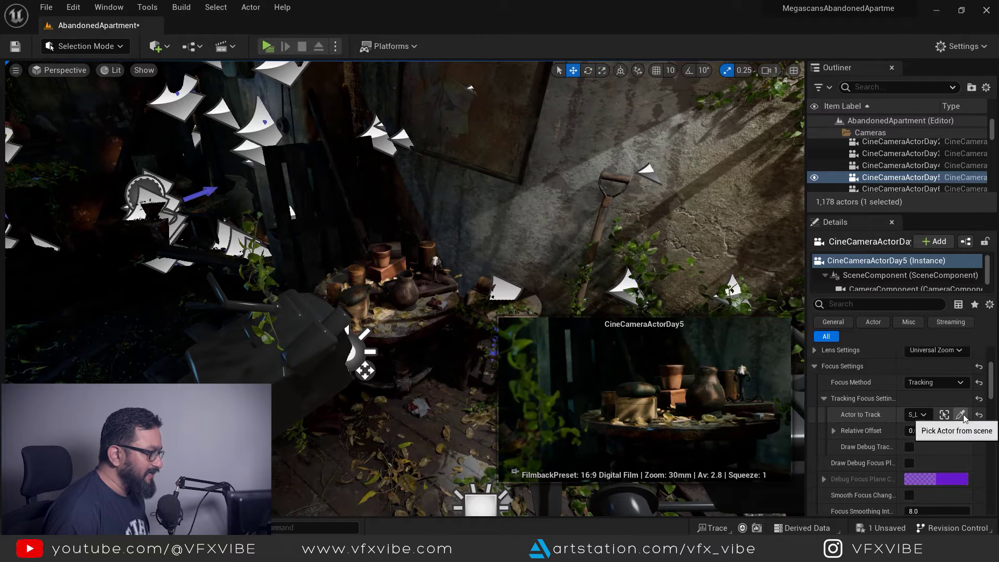
# - Set Actor to Track by picking the leather water pot (S_L…) in the viewport
pyautogui.click(961, 415)
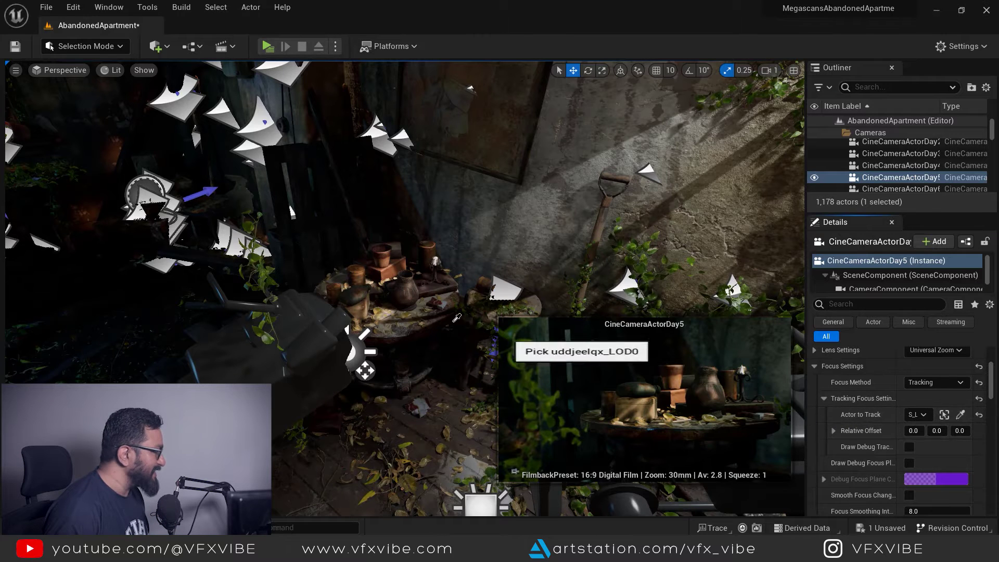
pyautogui.click(408, 289)
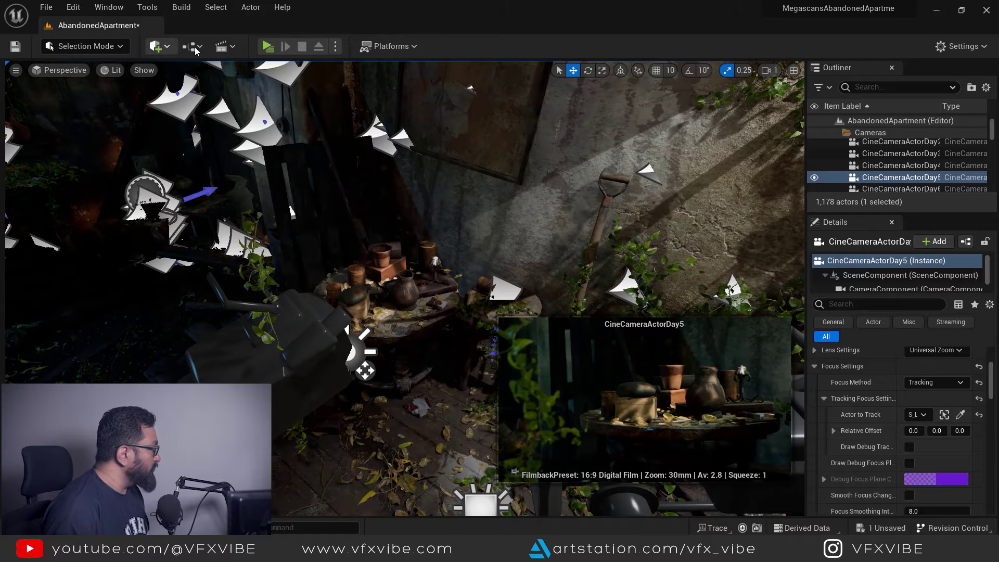
# - Add a Level Sequence named CamAnimYoutube in Content, save it, and enlarge Sequencer
pyautogui.click(233, 48)
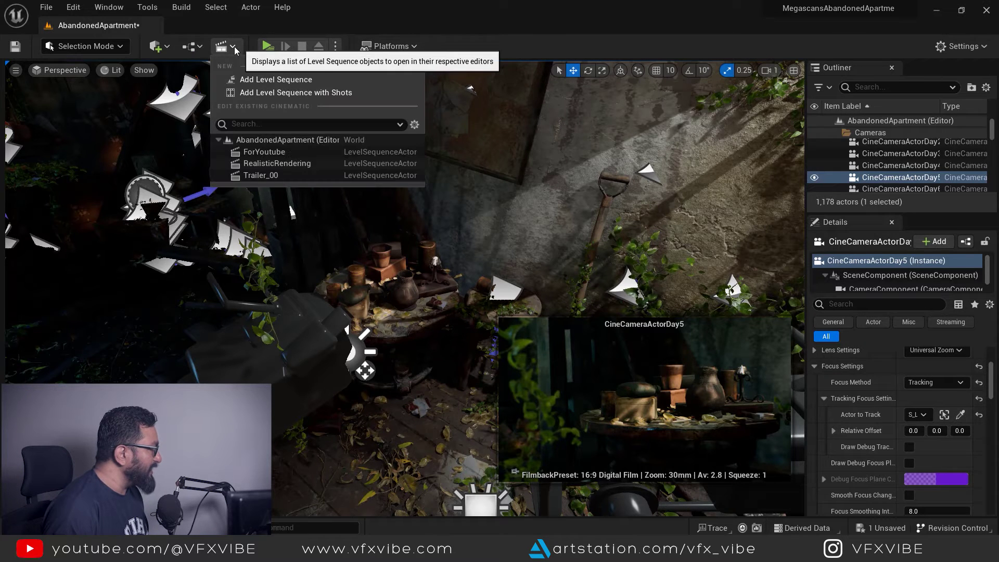
pyautogui.click(273, 80)
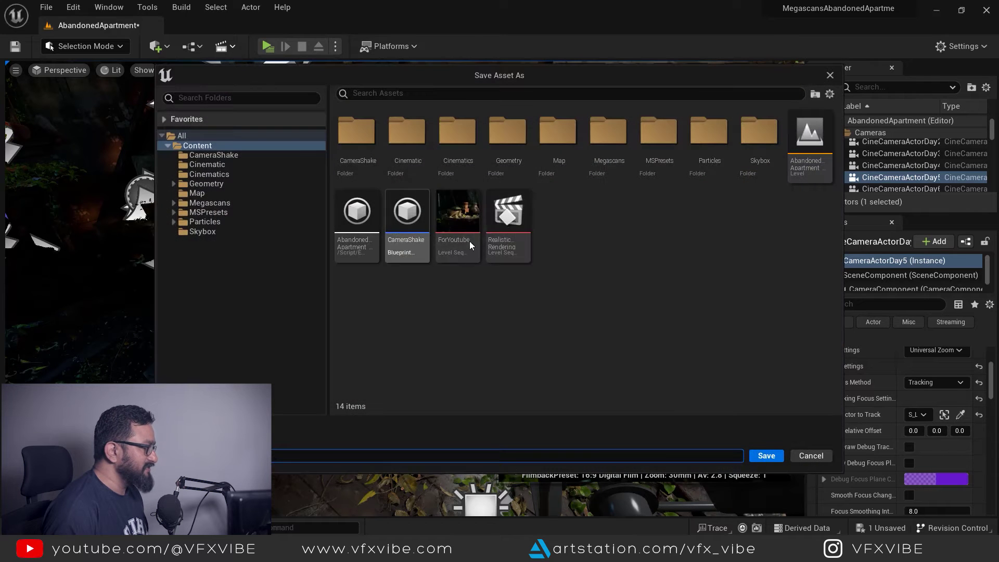
pyautogui.moveTo(549, 76); pyautogui.dragTo(561, 81)
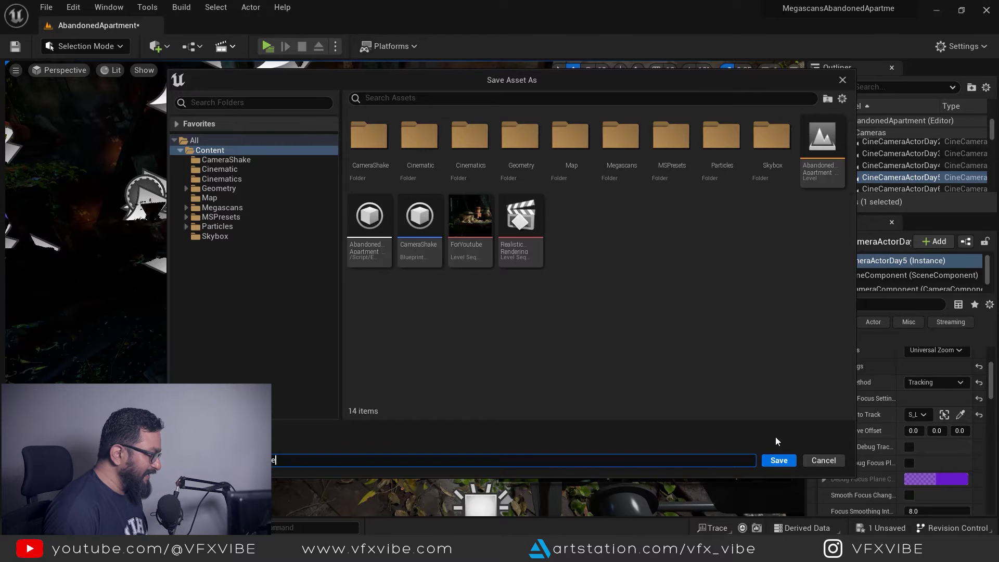
pyautogui.click(779, 460)
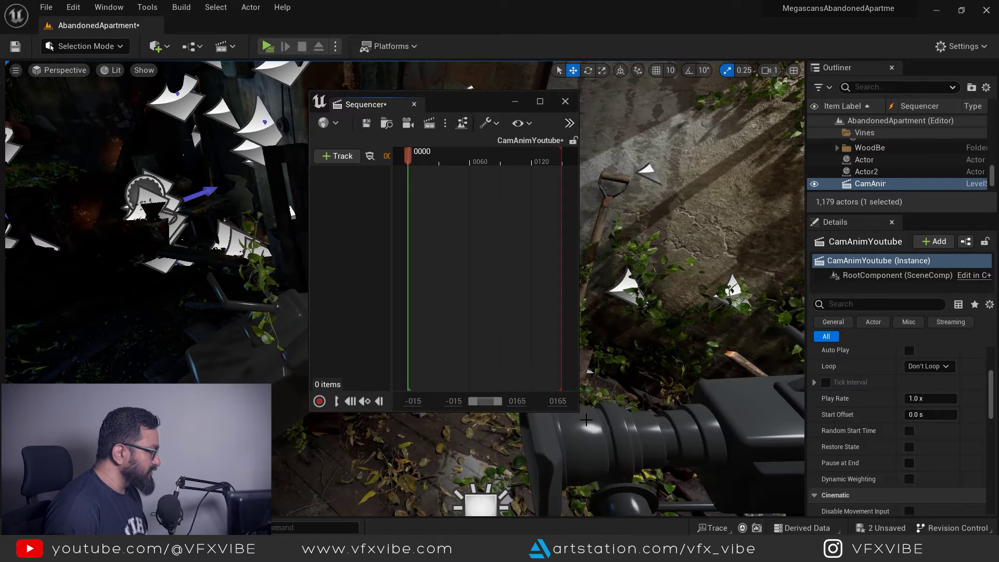
pyautogui.moveTo(576, 412); pyautogui.dragTo(844, 454)
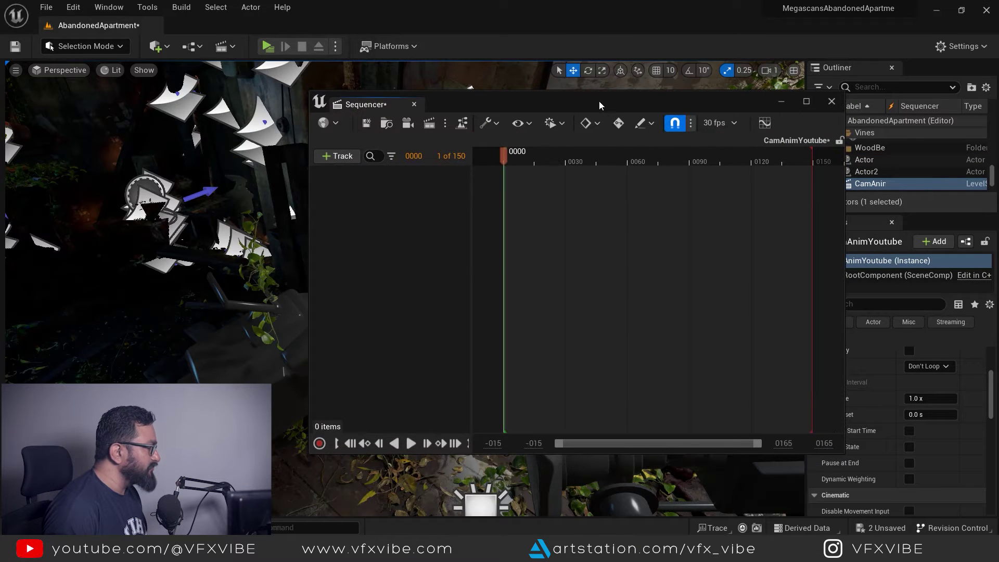
pyautogui.moveTo(599, 101); pyautogui.dragTo(409, 149)
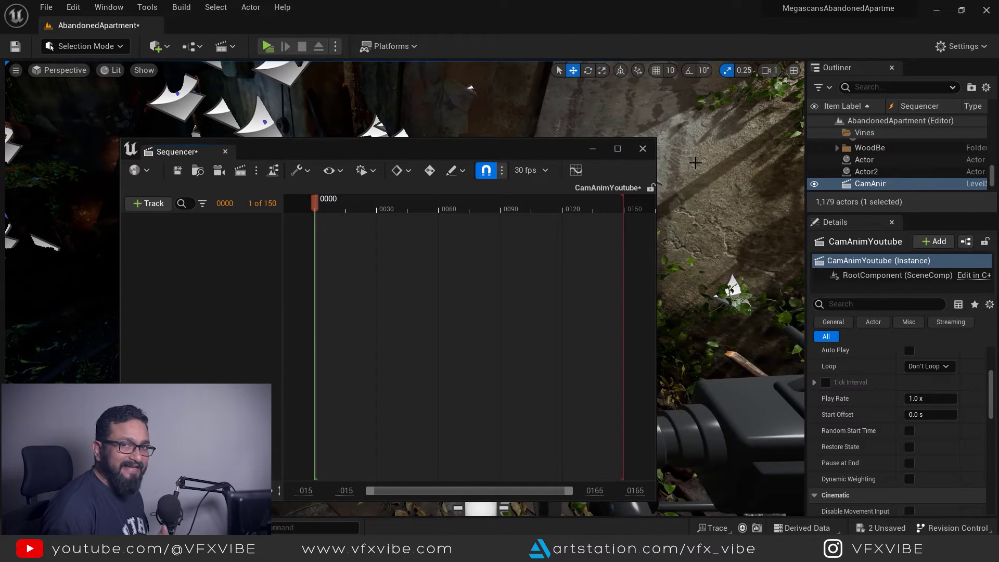
# - Filter the Outliner for 'cine' to find CineCameraActorDay5
pyautogui.click(879, 87)
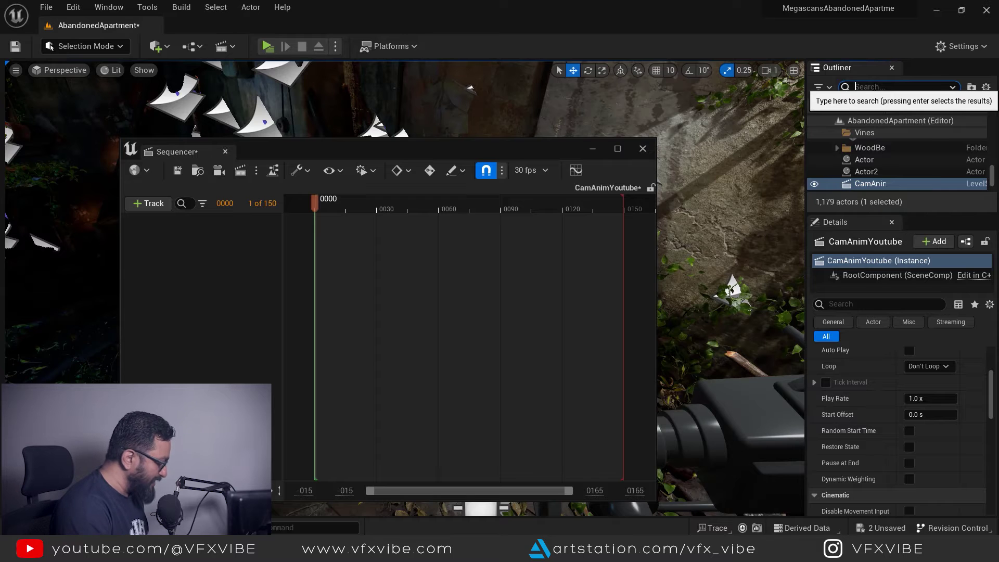
pyautogui.write('cine')
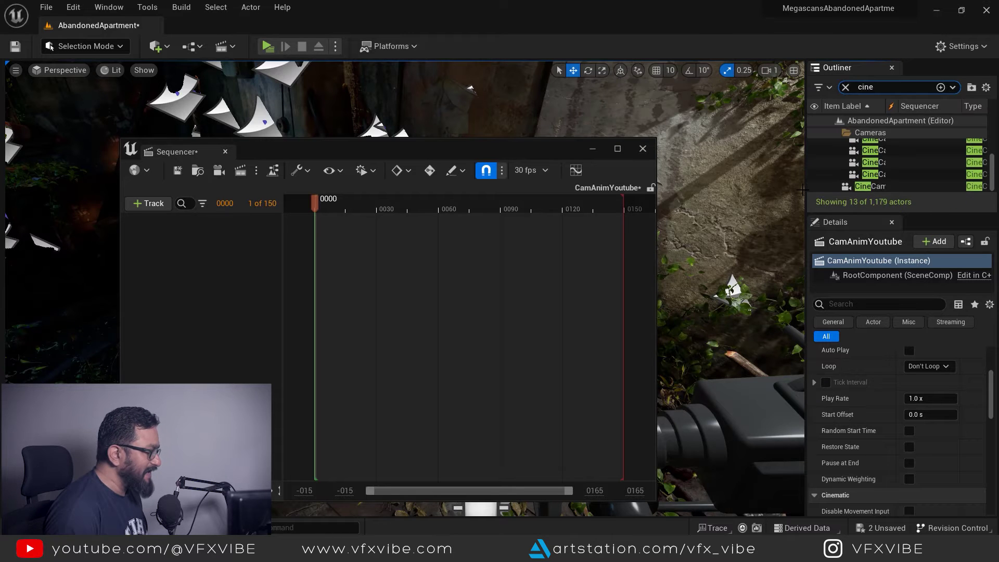
pyautogui.moveTo(806, 193); pyautogui.dragTo(657, 193)
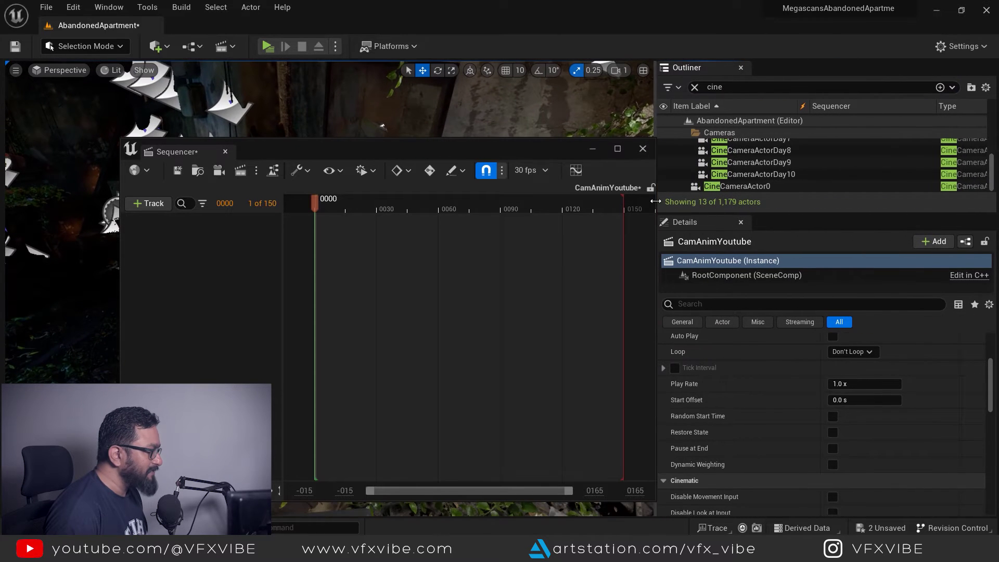
pyautogui.scroll(2, 792, 164)
pyautogui.scroll(2, 782, 157)
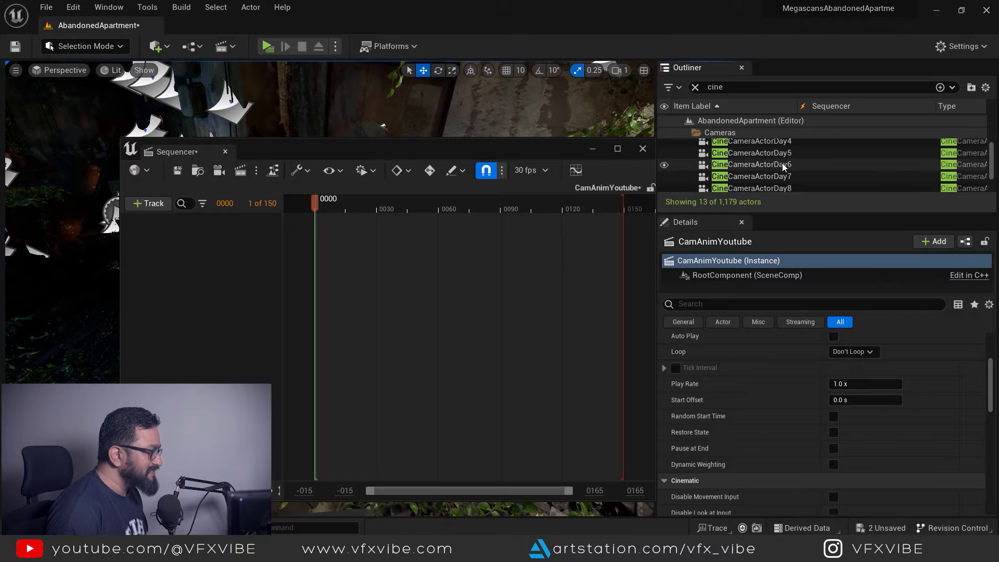
# - Drag CineCameraActorDay5 into CamAnimYoutube as a camera track and scrub to preview
pyautogui.moveTo(783, 154); pyautogui.dragTo(195, 257)
pyautogui.moveTo(416, 150); pyautogui.dragTo(665, 199)
pyautogui.moveTo(567, 253); pyautogui.dragTo(616, 295)
pyautogui.moveTo(635, 197); pyautogui.dragTo(753, 190)
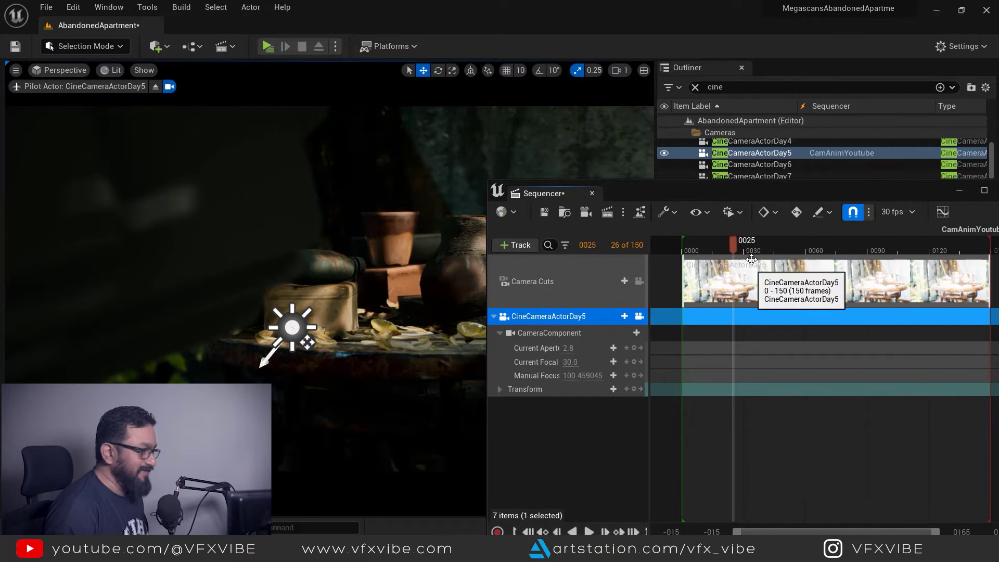
# - Key the camera's Transform (location, rotation, scale) at the shot's first frame
pyautogui.moveTo(847, 256); pyautogui.dragTo(662, 259)
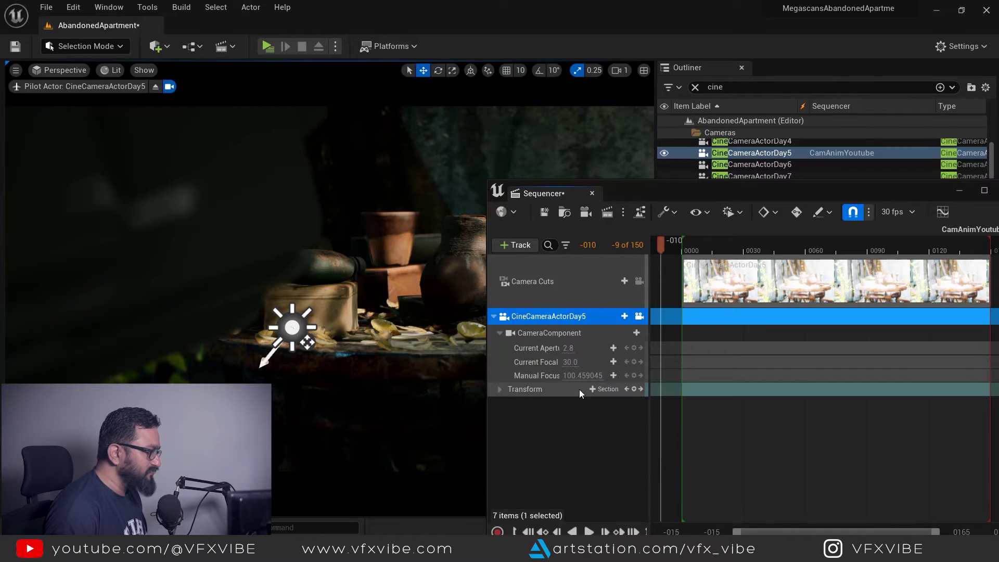
pyautogui.click(500, 390)
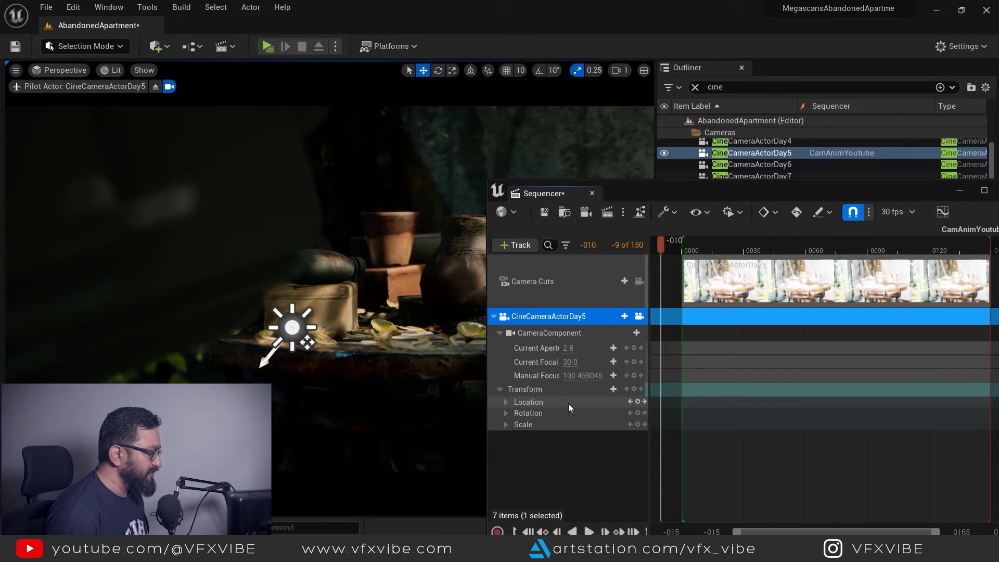
pyautogui.click(635, 389)
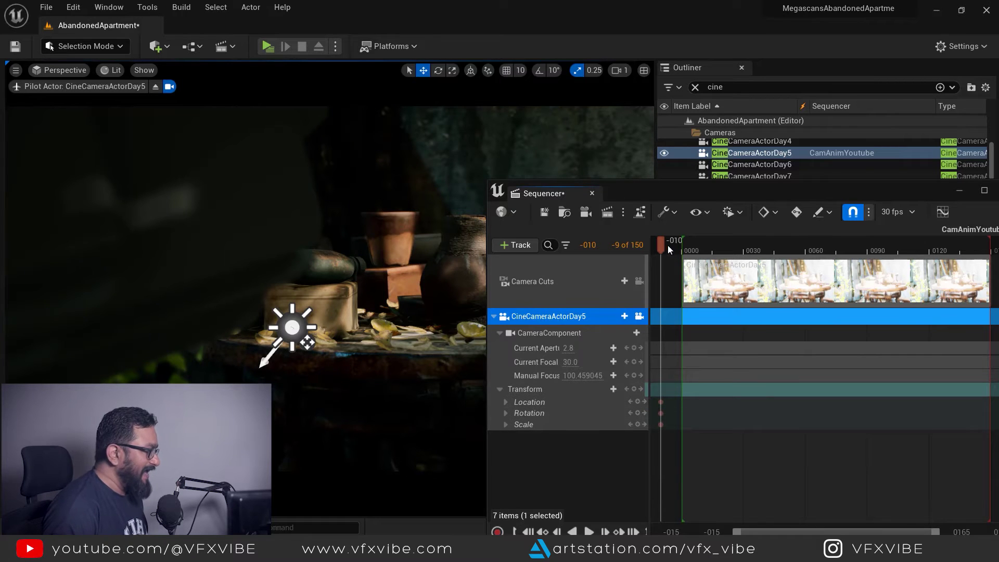
# - Move the playhead forward to frame 160
pyautogui.moveTo(664, 243); pyautogui.dragTo(992, 305)
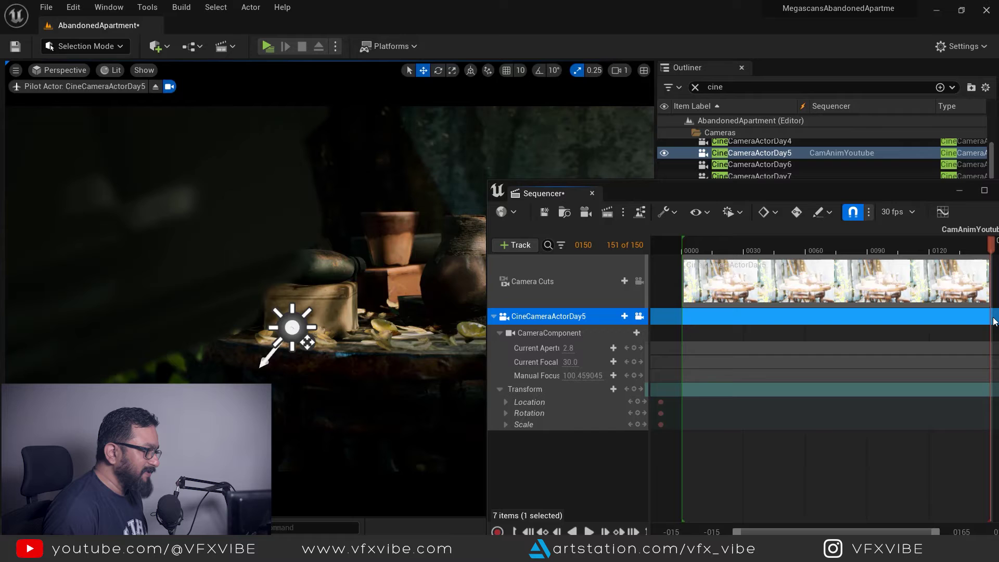
pyautogui.doubleClick(904, 191)
pyautogui.moveTo(907, 252); pyautogui.dragTo(916, 255)
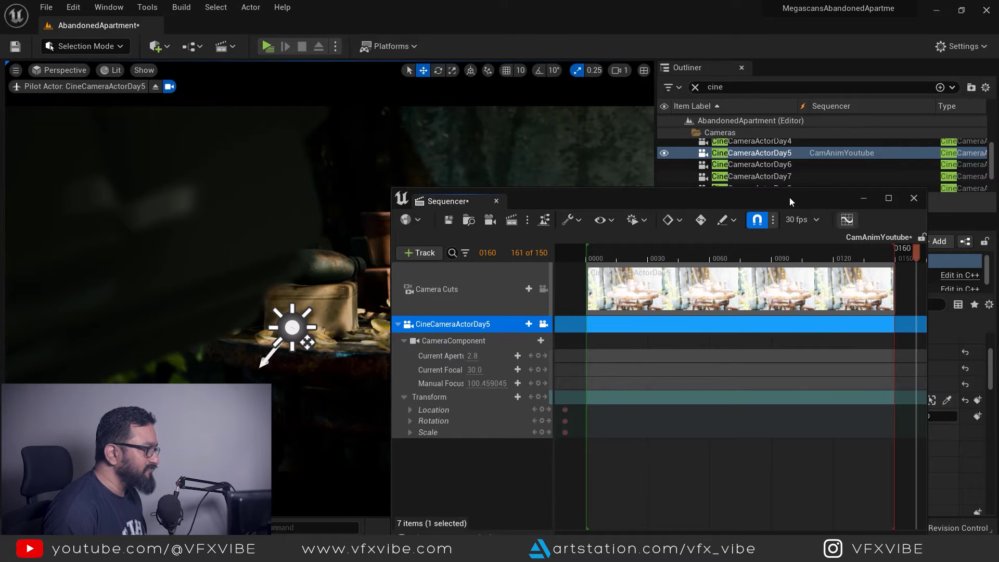
pyautogui.moveTo(786, 200); pyautogui.dragTo(835, 175)
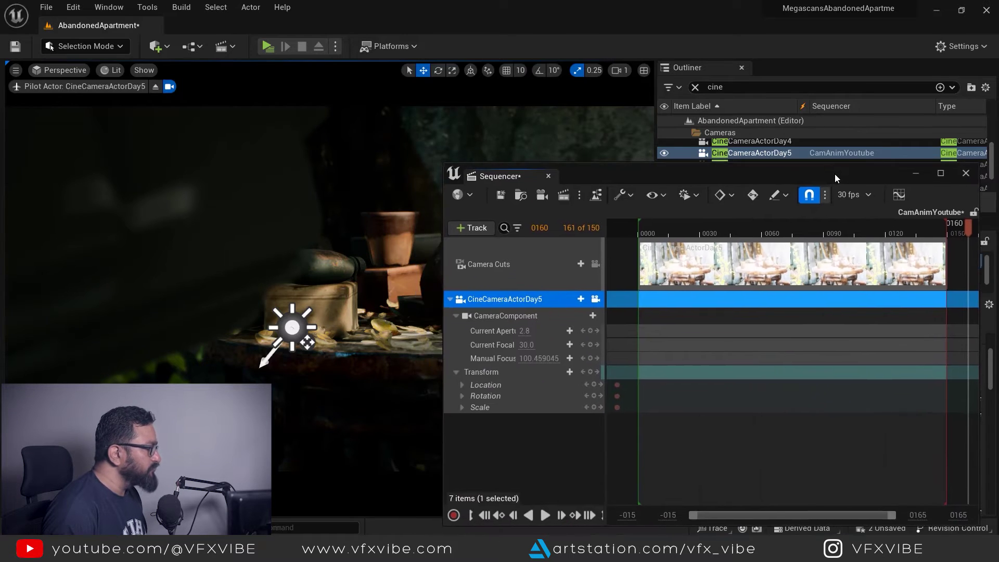
# - Exit the camera view and slide the CineCamera to the right along X
pyautogui.click(156, 88)
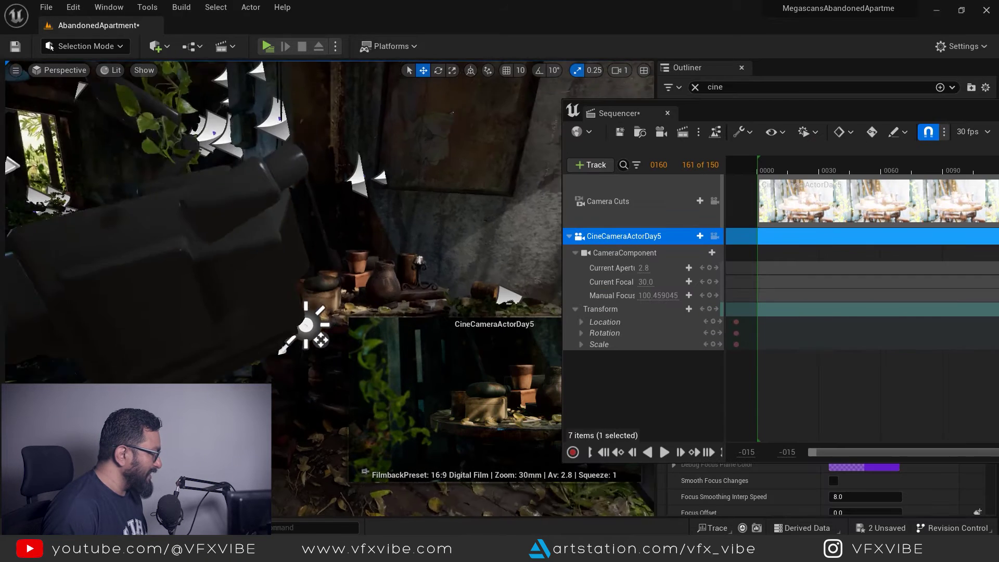
pyautogui.scroll(-5, 328, 219)
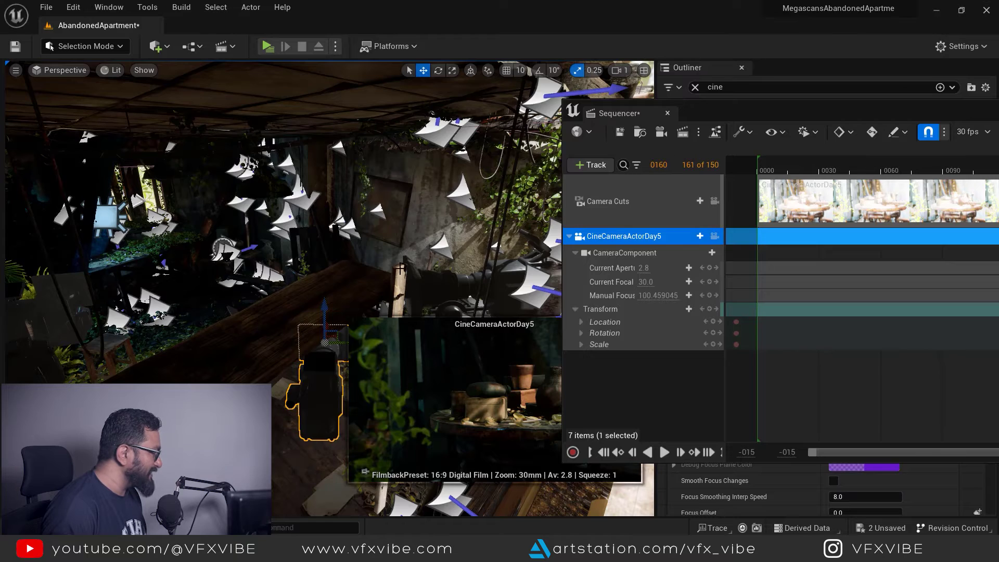
pyautogui.keyDown('alt'); pyautogui.moveTo(400, 269); pyautogui.dragTo(288, 368); pyautogui.keyUp('alt')
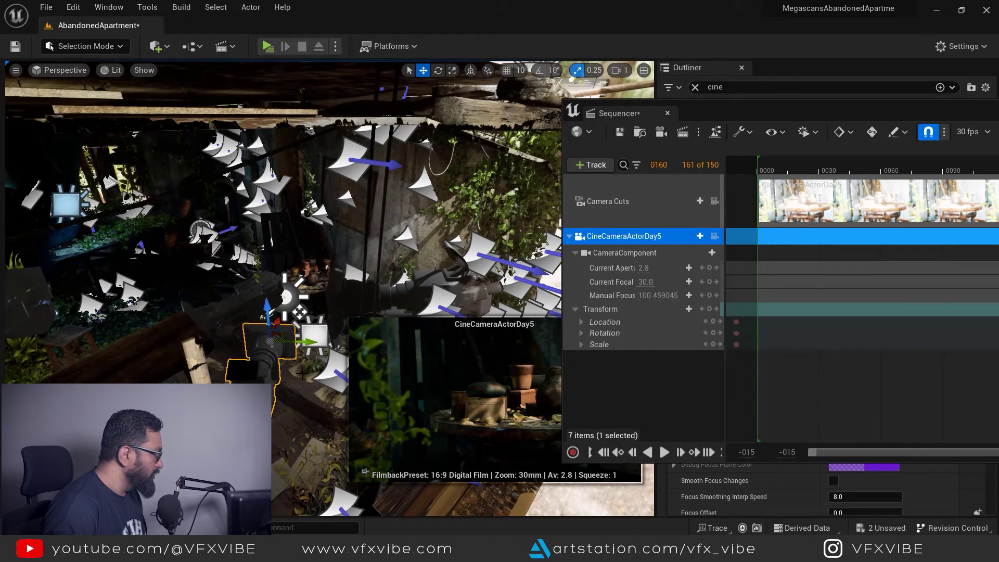
pyautogui.moveTo(310, 342); pyautogui.dragTo(341, 344)
# - Rotate the camera about 7 degrees and undock Sequencer into a floating window
pyautogui.moveTo(823, 109); pyautogui.dragTo(771, 146)
pyautogui.press('e')
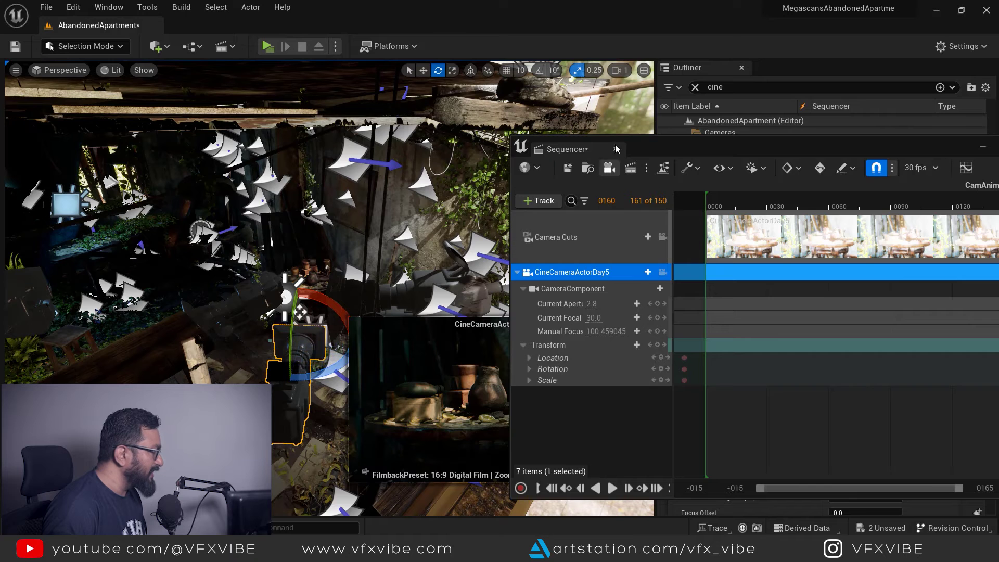
pyautogui.moveTo(647, 146); pyautogui.dragTo(783, 64)
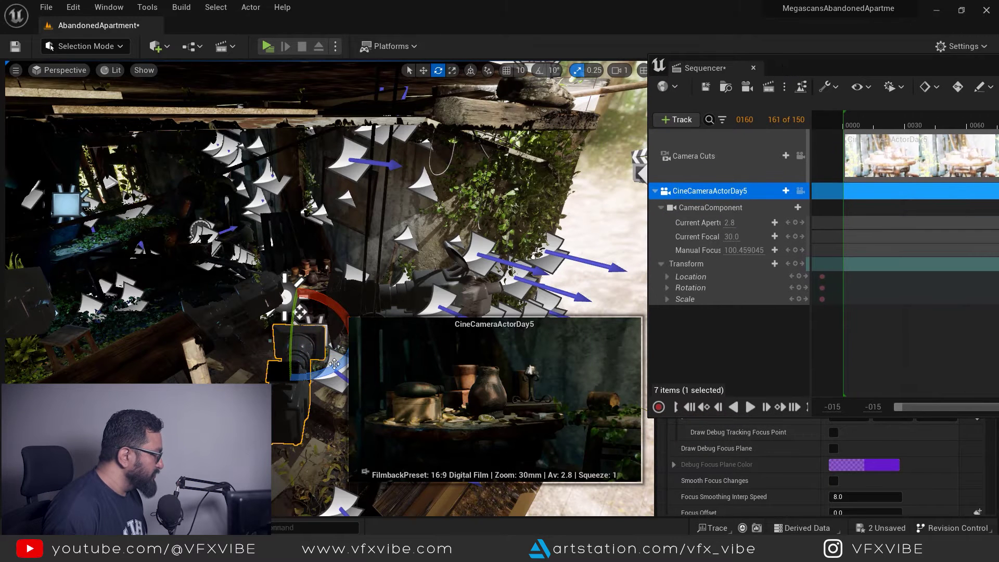
pyautogui.moveTo(317, 376); pyautogui.dragTo(399, 436)
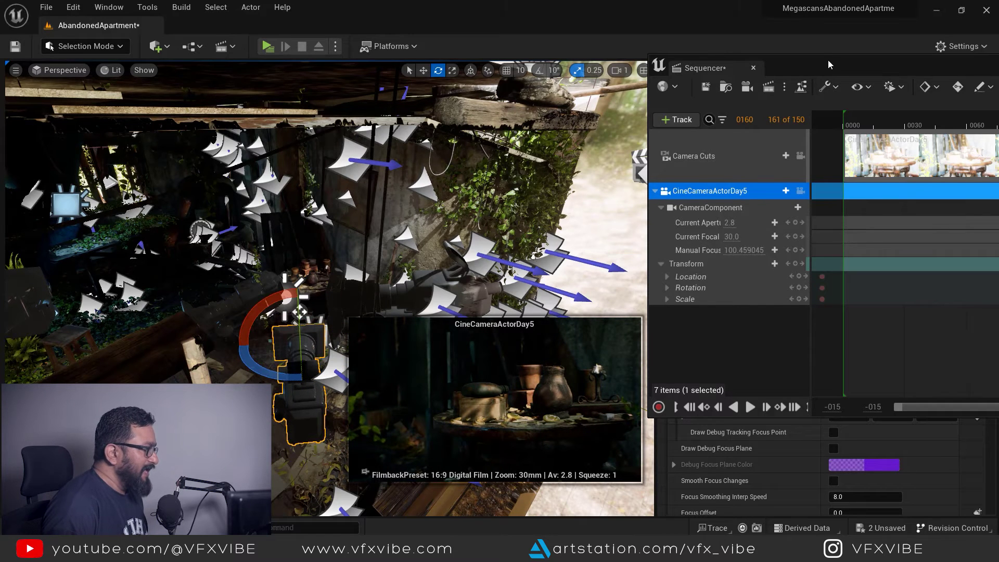
pyautogui.moveTo(829, 60); pyautogui.dragTo(526, 93)
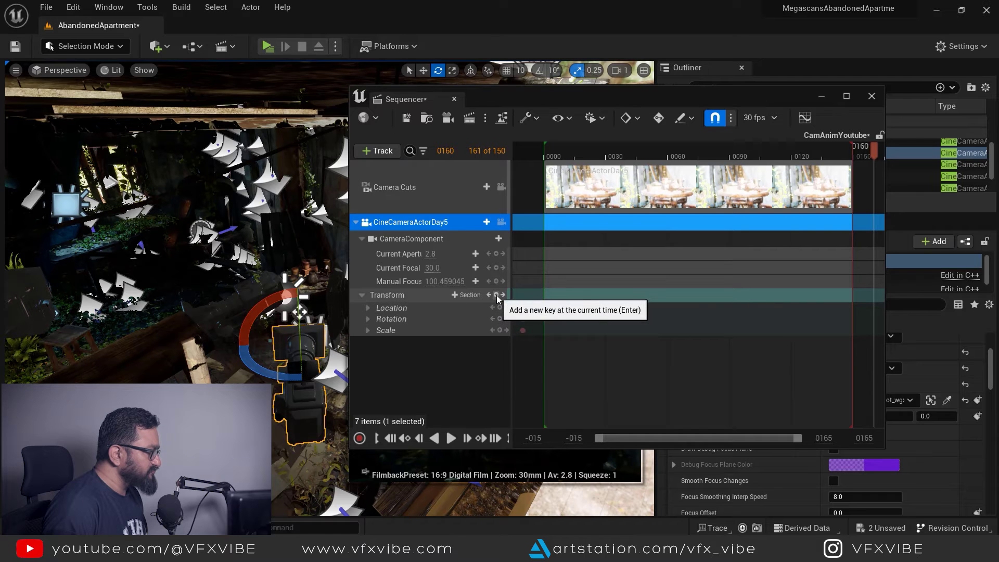
# - Key the camera's Transform at frame 160 and toggle Game View with G
pyautogui.click(497, 295)
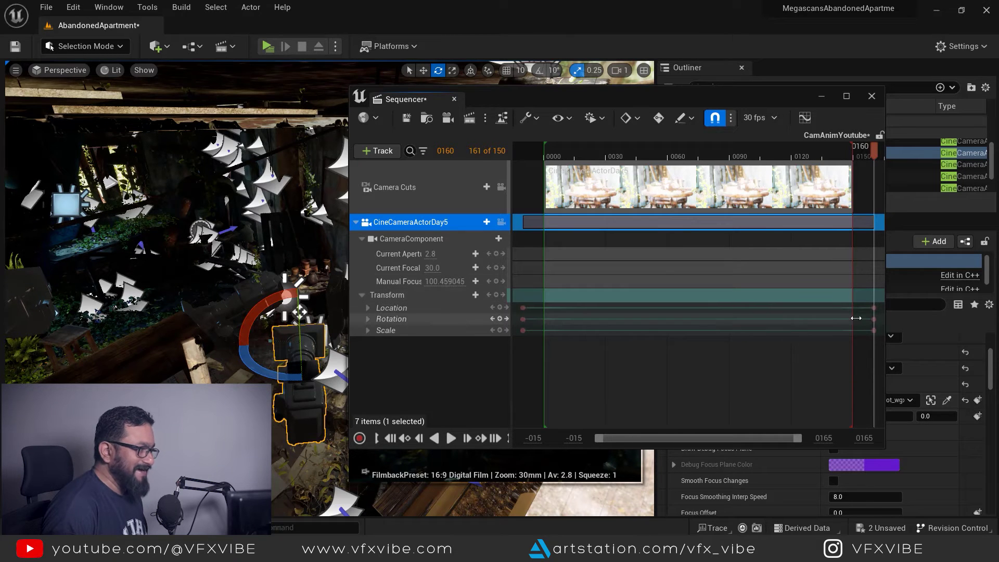
pyautogui.moveTo(779, 95); pyautogui.dragTo(943, 132)
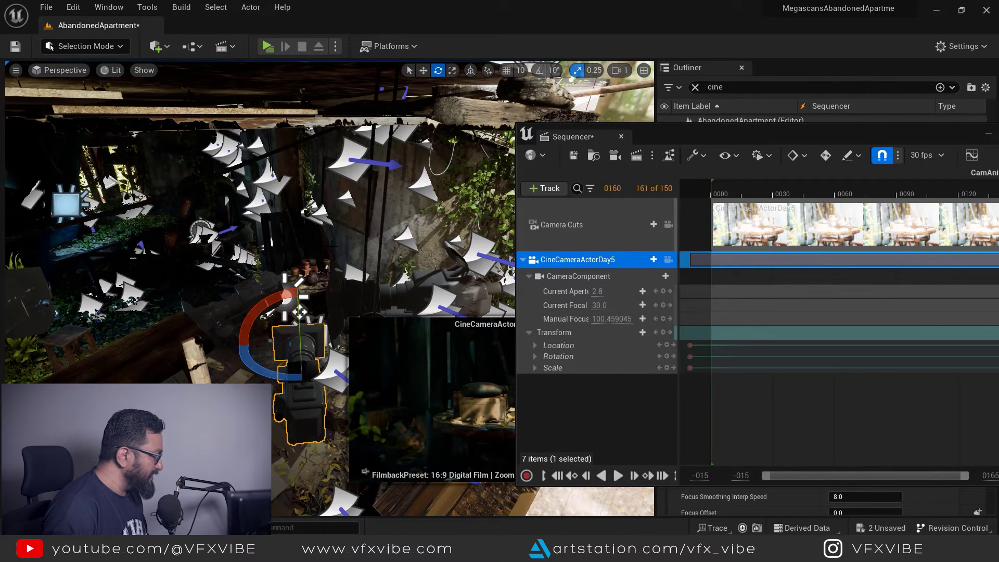
pyautogui.press('g')
pyautogui.moveTo(686, 131); pyautogui.dragTo(685, 81)
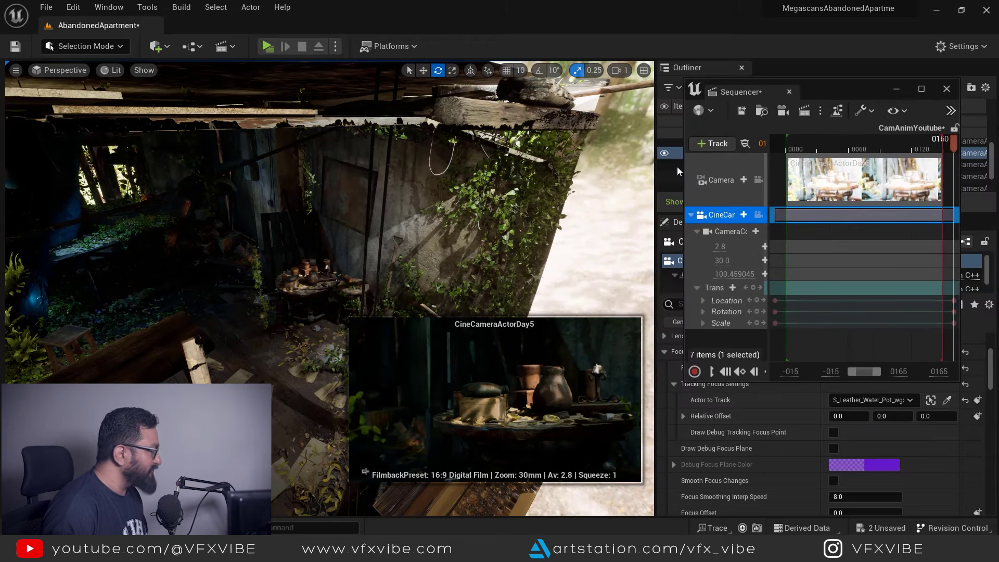
# - Look through CineCameraActorDay5 in the viewport
pyautogui.click(61, 70)
pyautogui.moveTo(125, 193)
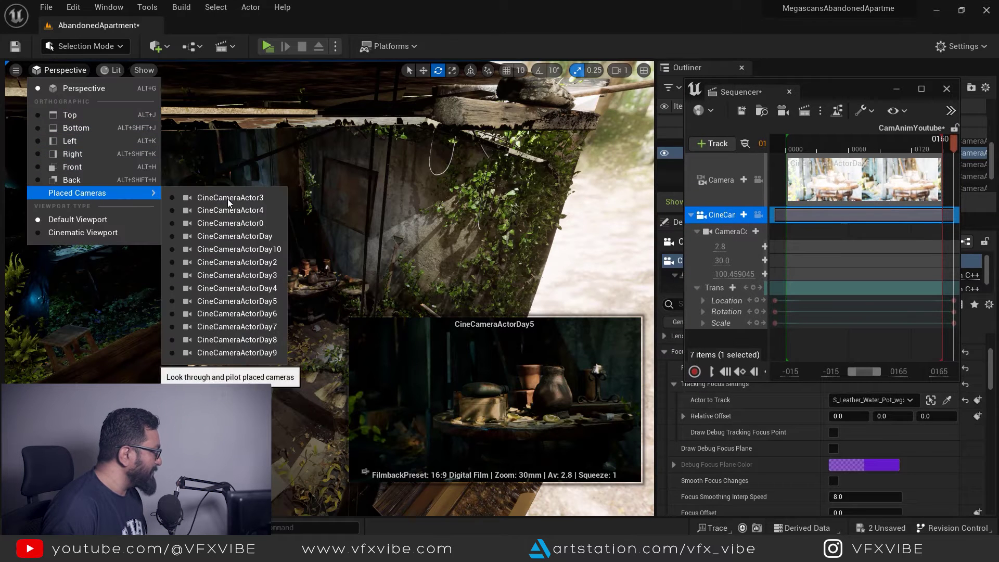
pyautogui.click(269, 305)
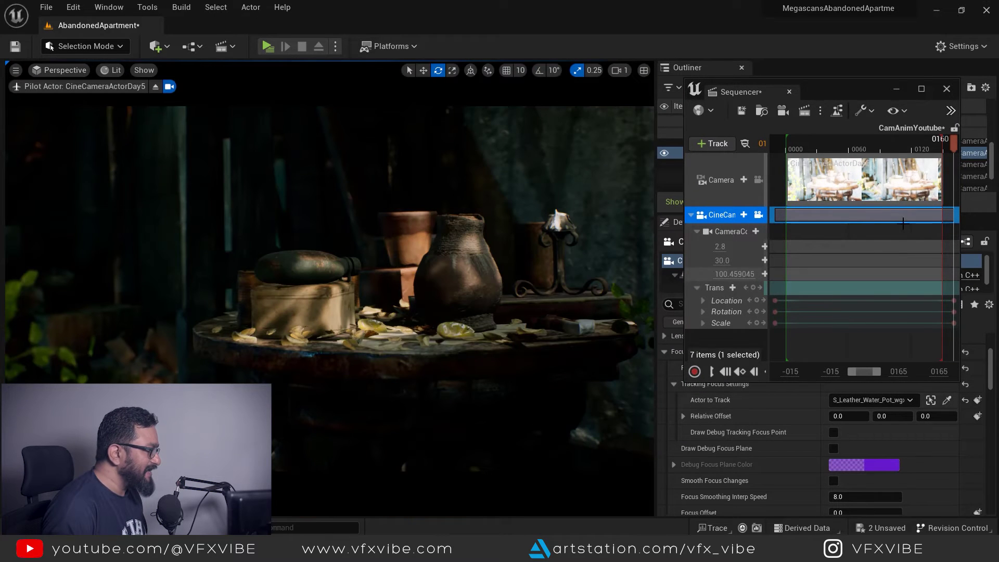
pyautogui.moveTo(857, 91); pyautogui.dragTo(842, 86)
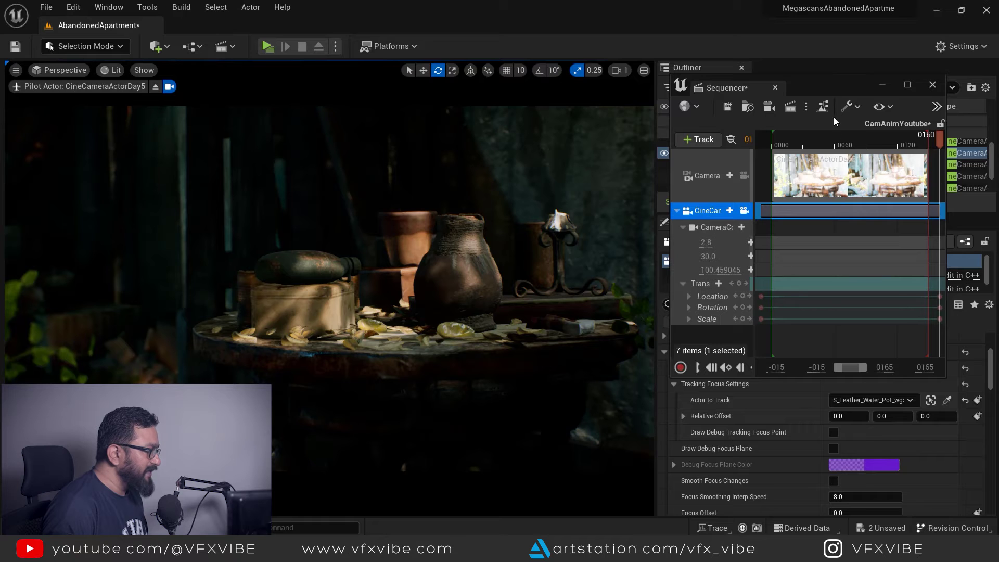
# - Play the shot from frame 4, stop at 0097, and open the Content Drawer
pyautogui.click(775, 142)
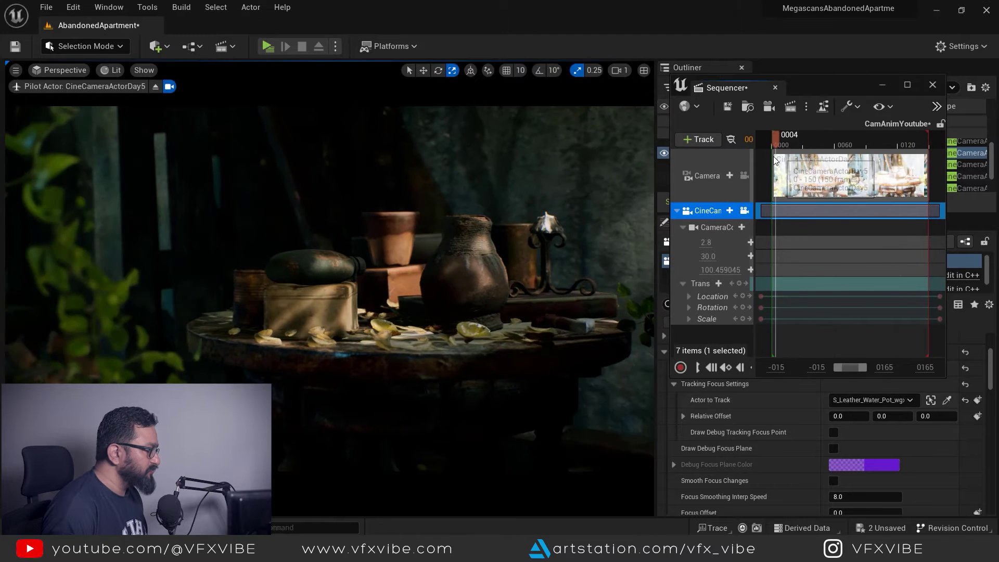
pyautogui.press('space')
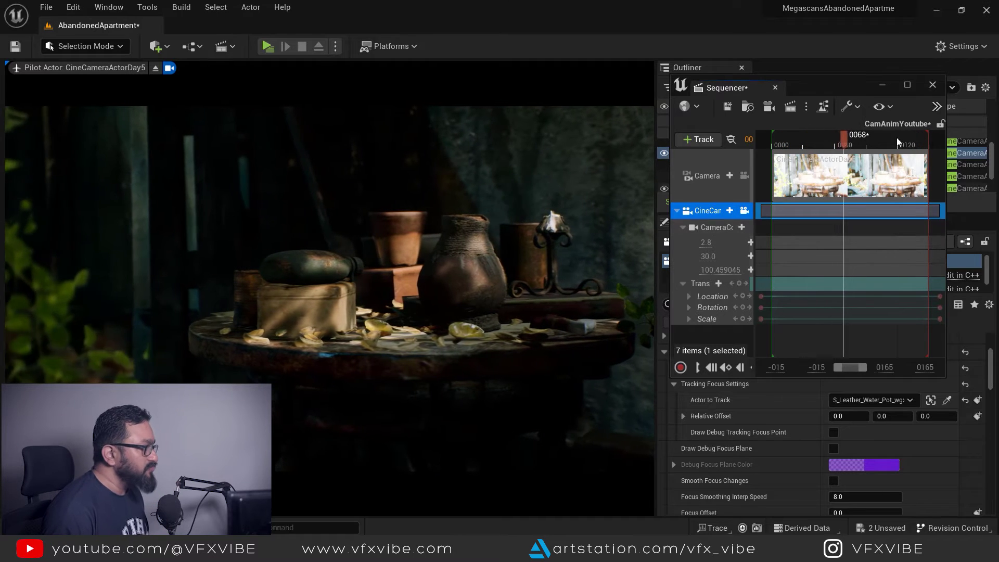
pyautogui.press('space')
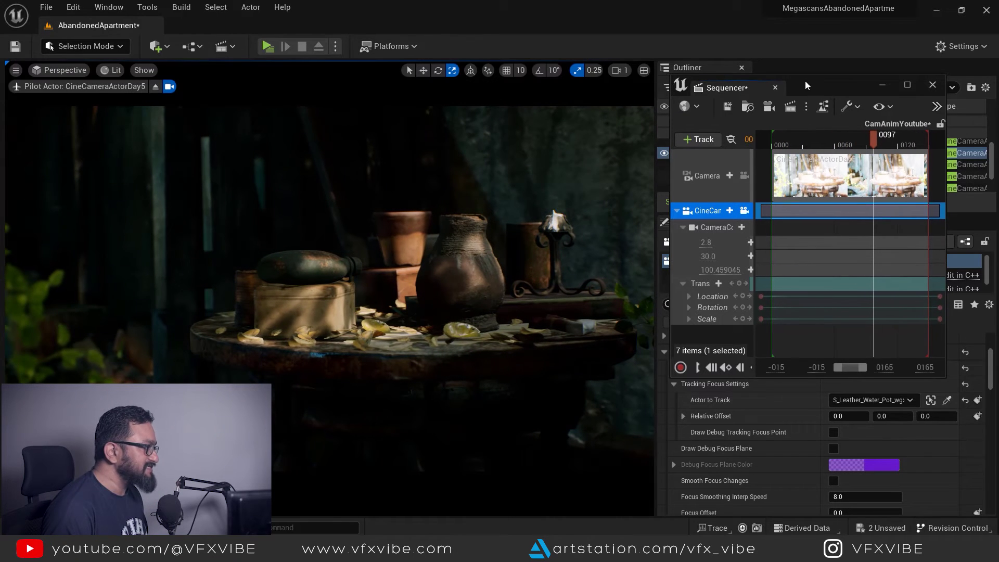
pyautogui.moveTo(805, 80); pyautogui.dragTo(801, 81)
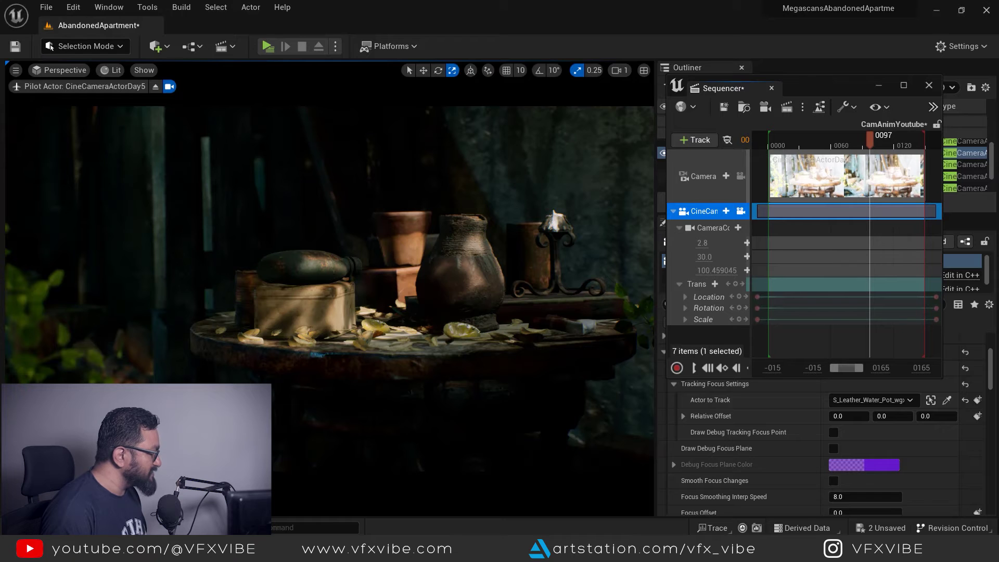
pyautogui.hotkey('ctrl', 'space')
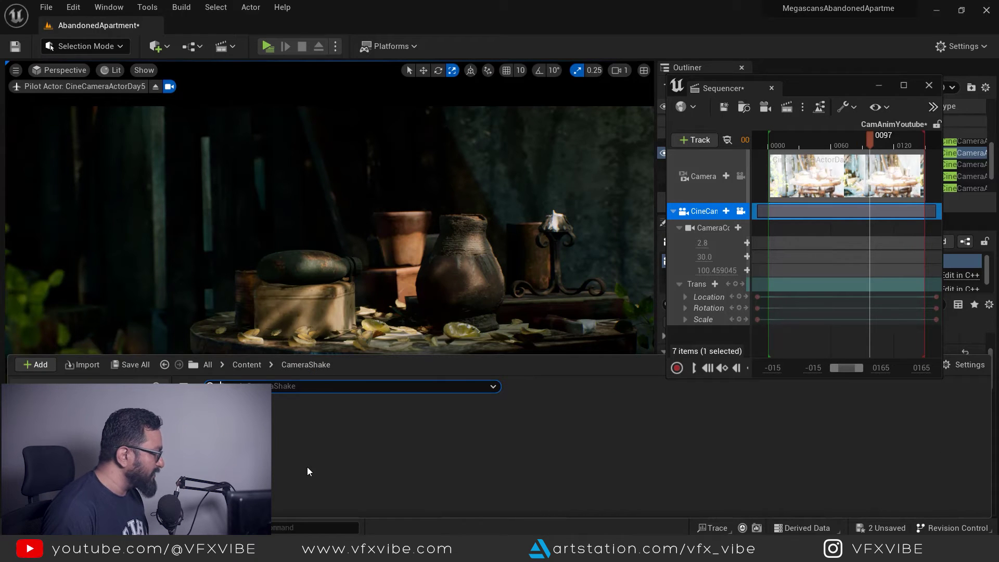
# - In the CameraShake folder, create a Blueprint Class whose parent class is CameraShakeBase
pyautogui.click(307, 450)
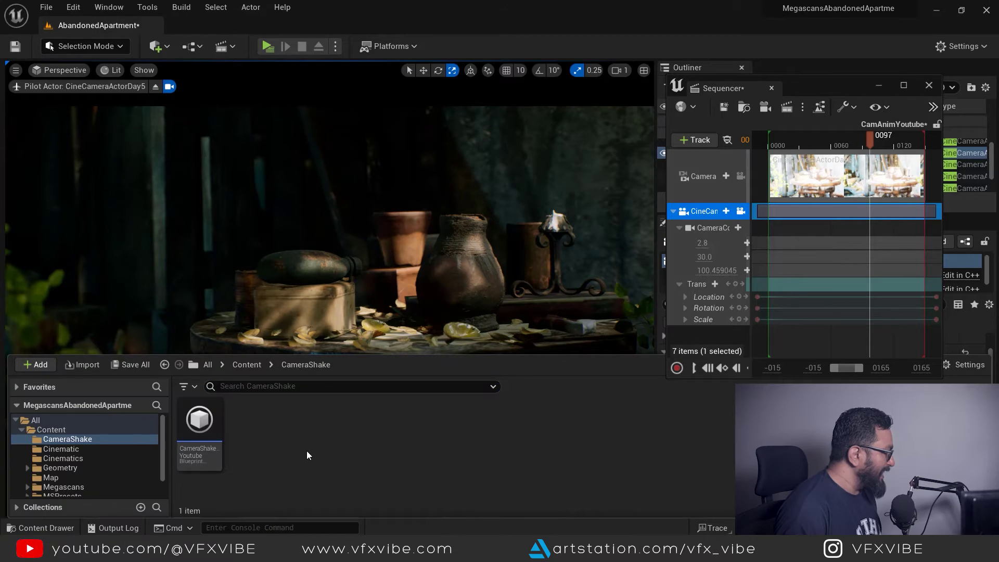
pyautogui.rightClick(341, 436)
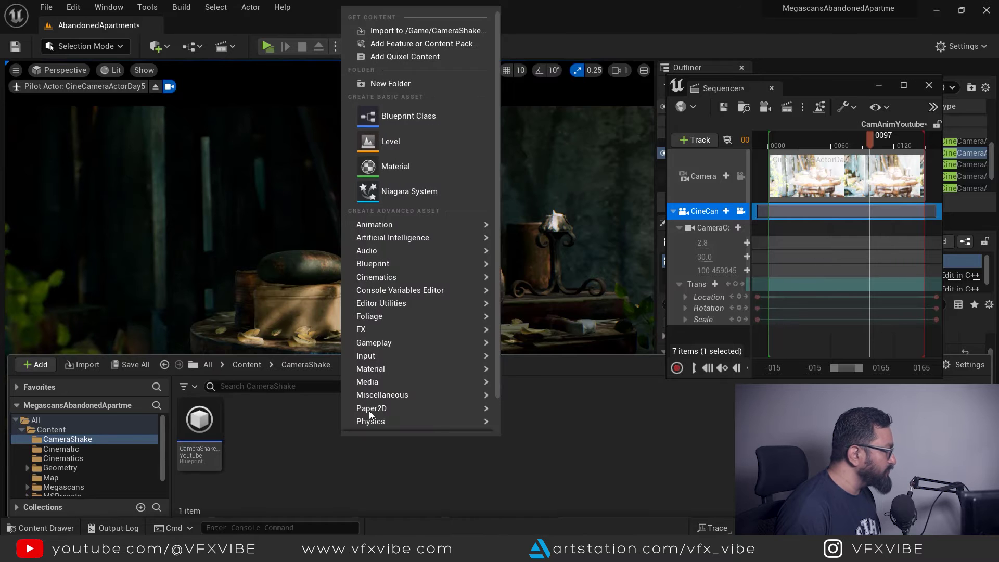
pyautogui.click(396, 119)
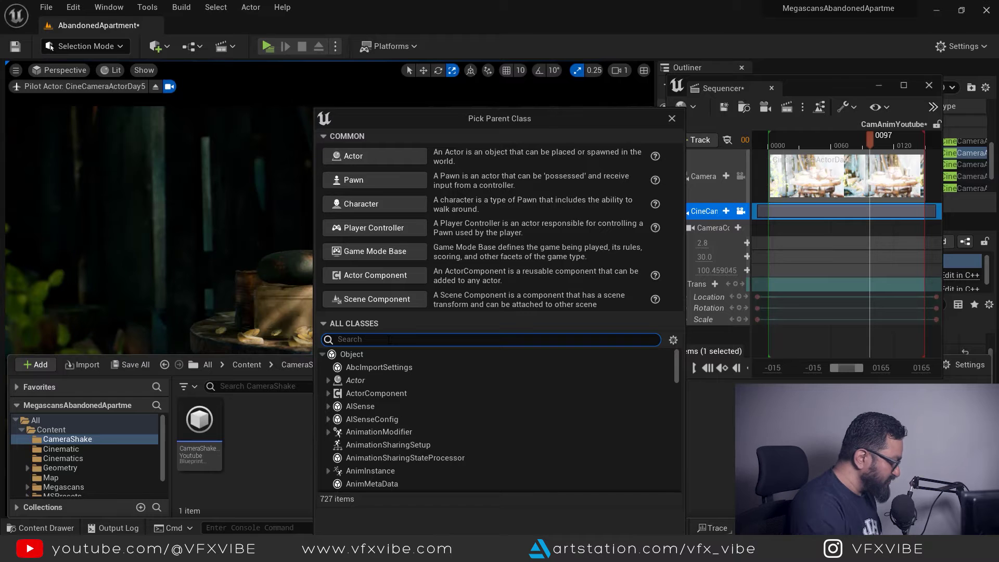
pyautogui.write('shake')
pyautogui.moveTo(536, 117); pyautogui.dragTo(533, 73)
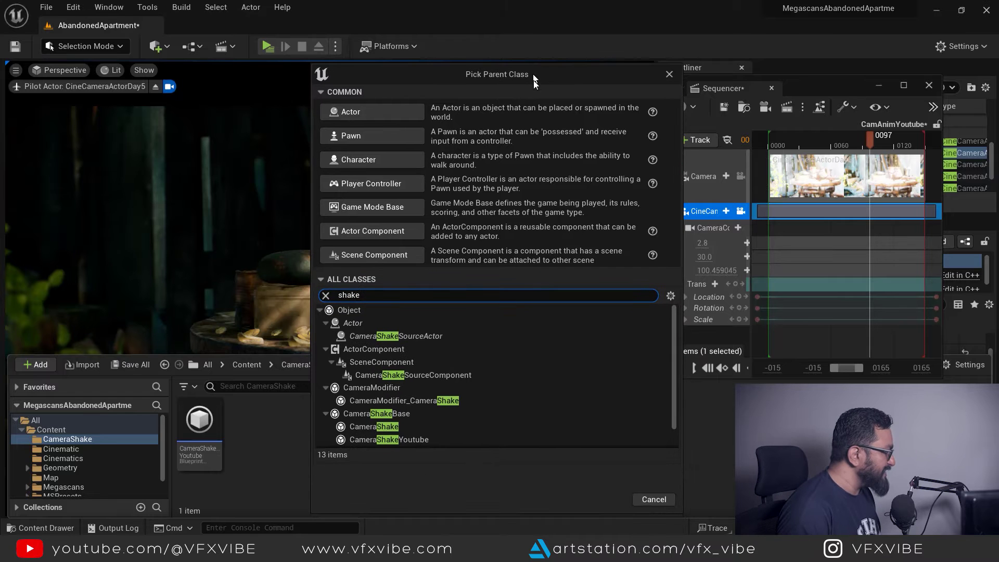
pyautogui.click(390, 413)
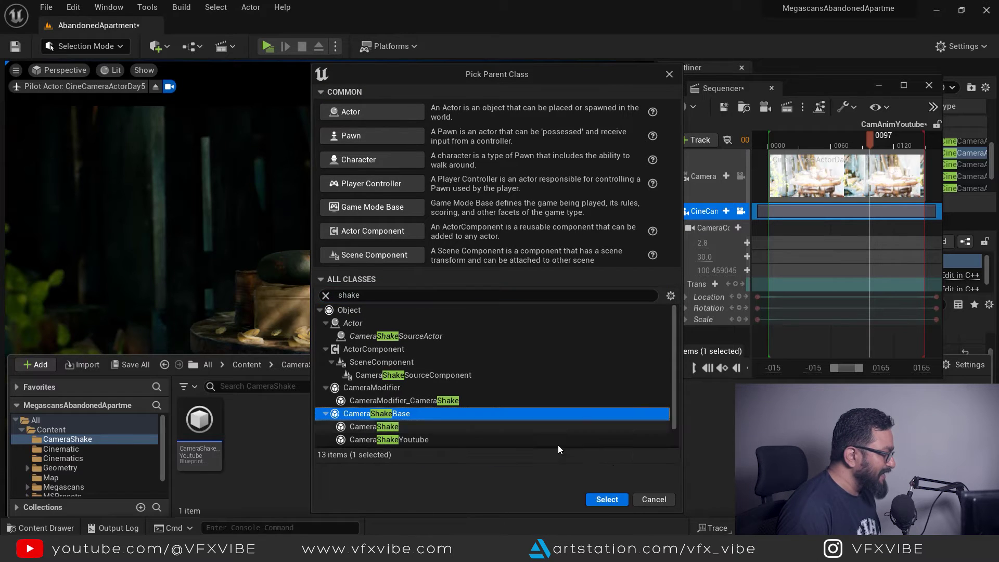
pyautogui.click(607, 500)
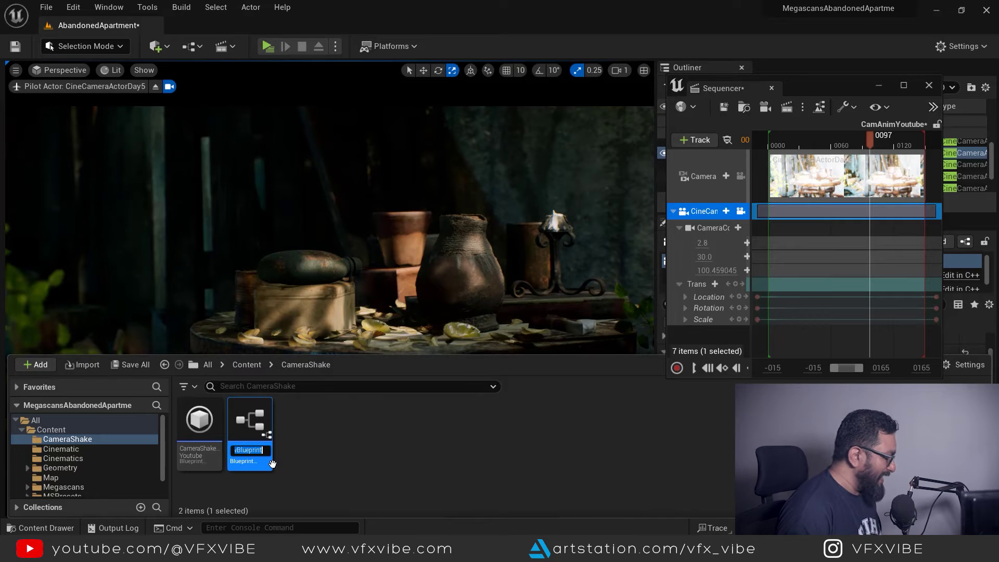
# - Rename the new camera shake Blueprint to CamAnimYoutube
pyautogui.write('Cam')
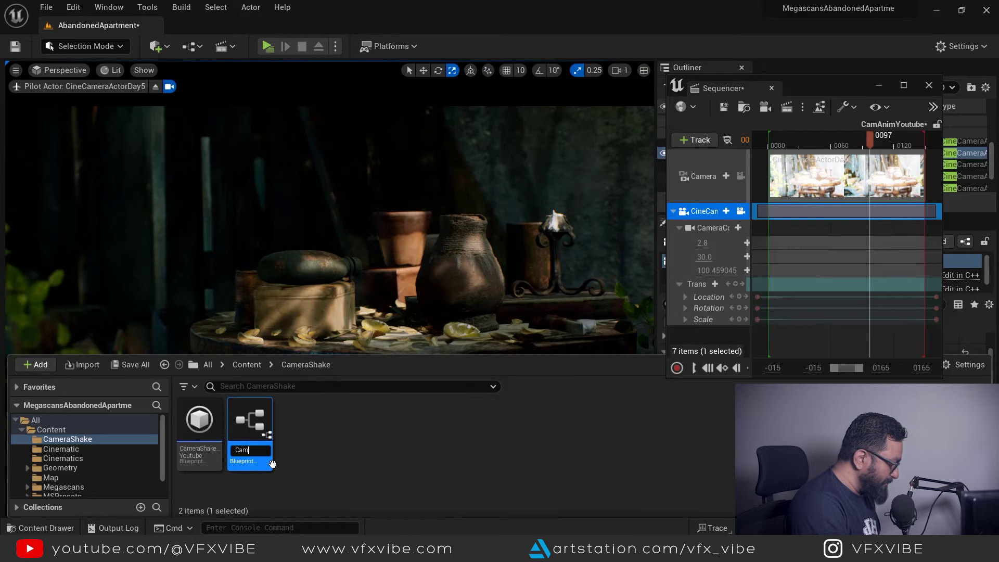
pyautogui.write('AnimYoutube')
pyautogui.press('Return')
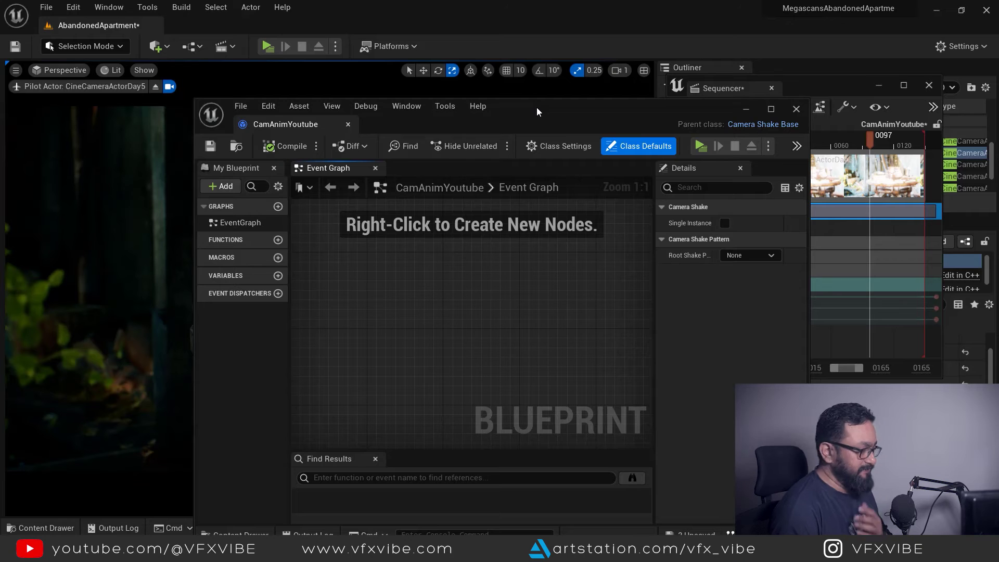
# - Reopen CamAnimYoutube and set its Root Shake Pattern to Perlin Noise Camera Shake Pattern
pyautogui.click(797, 109)
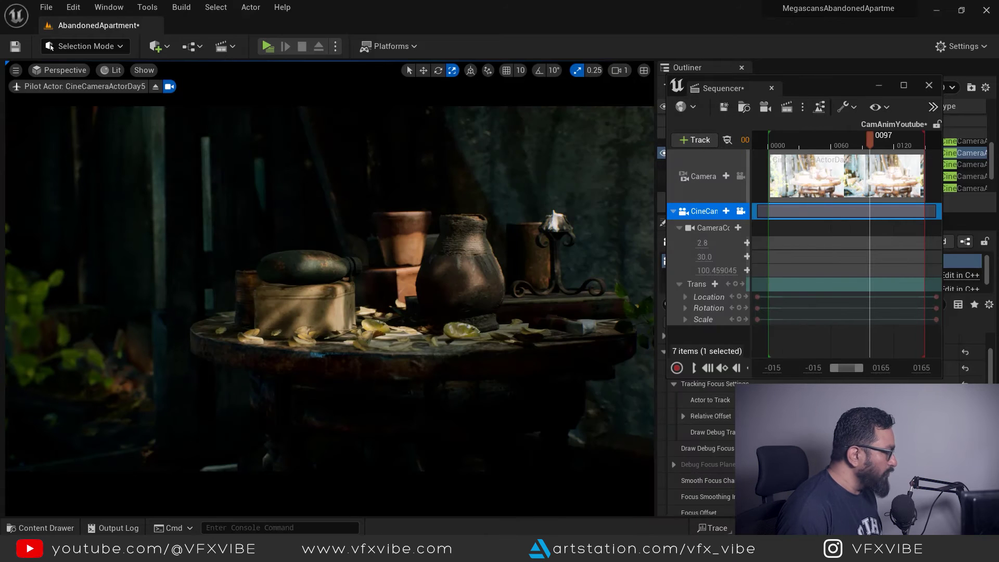
pyautogui.hotkey('ctrl', 'space')
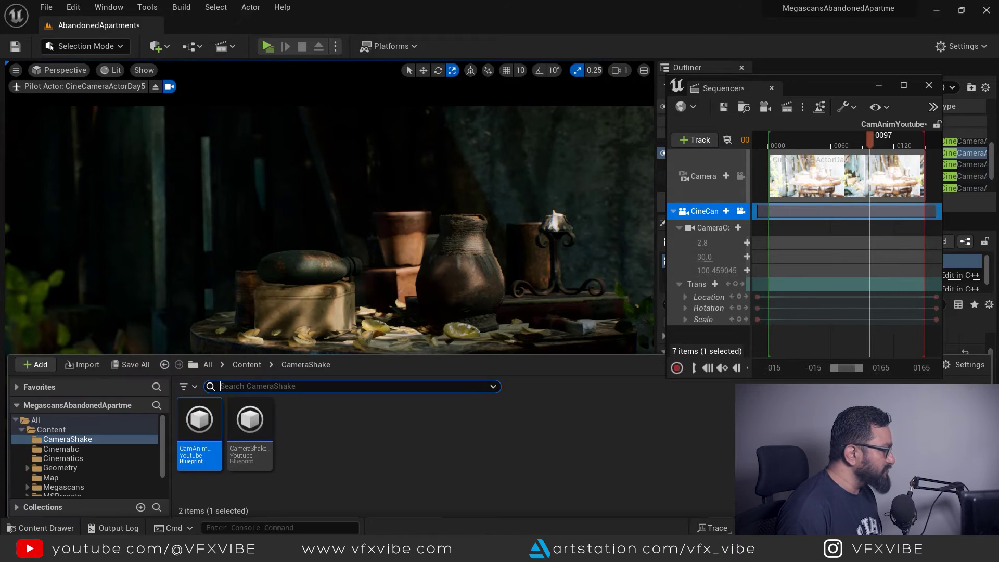
pyautogui.doubleClick(201, 422)
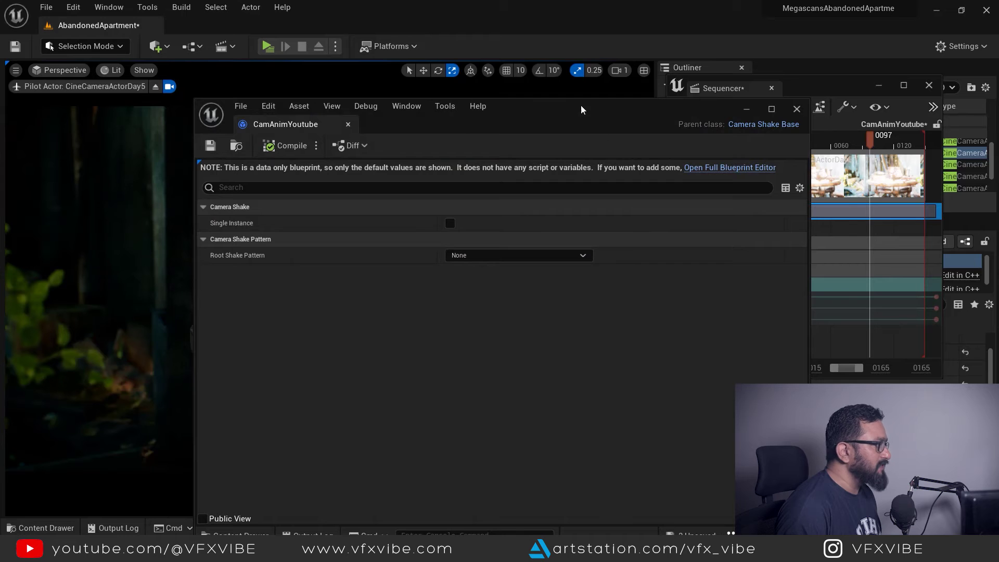
pyautogui.moveTo(581, 108); pyautogui.dragTo(642, 128)
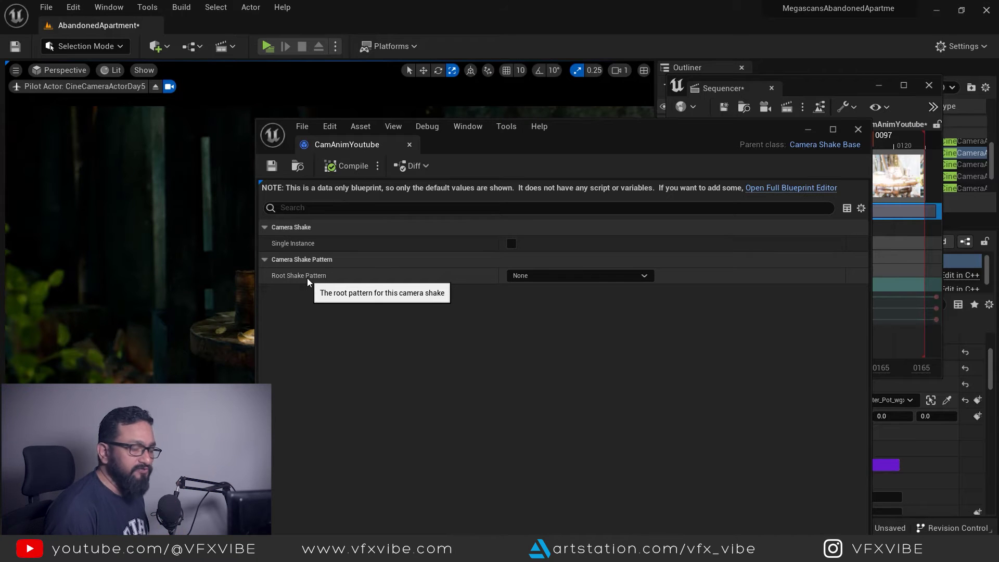
pyautogui.click(590, 275)
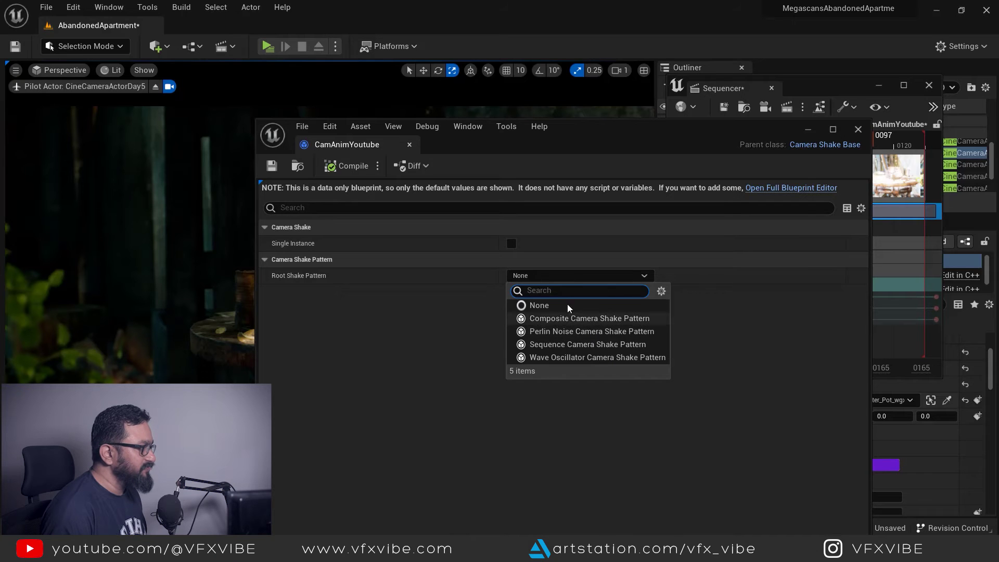
pyautogui.click(579, 332)
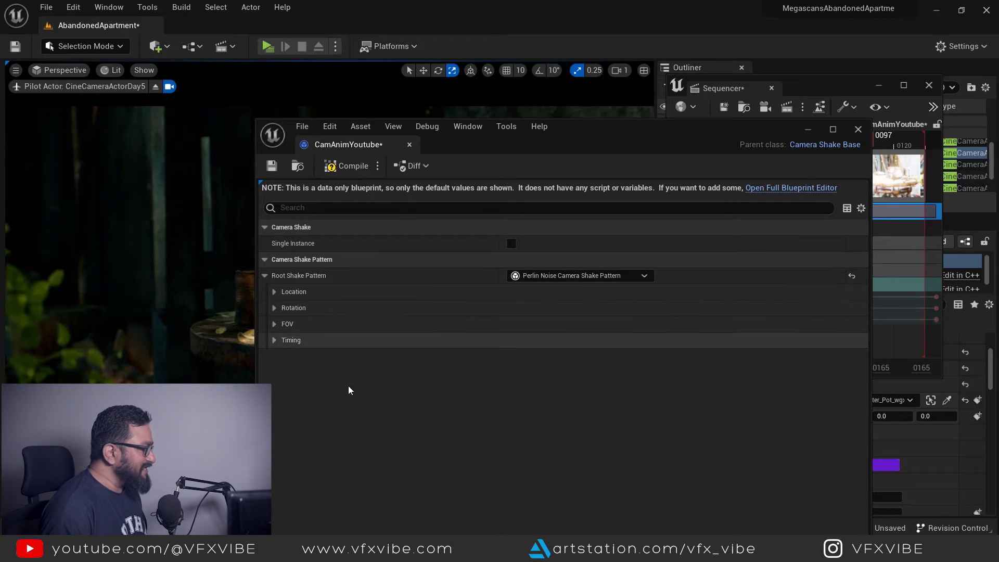
# - Set the Timing Duration to 0.0, then compile and save the Blueprint
pyautogui.click(284, 340)
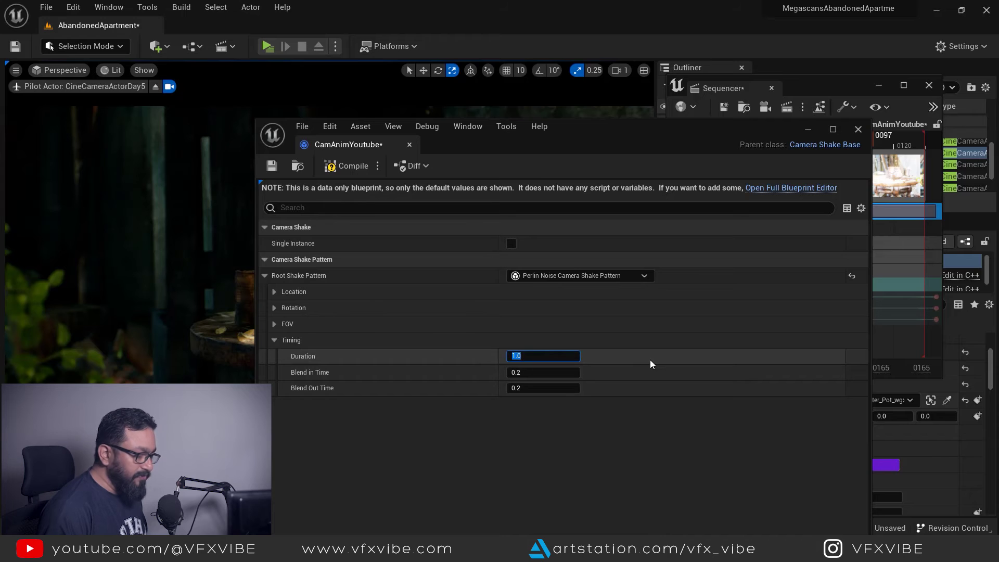
pyautogui.write('0')
pyautogui.press('Return')
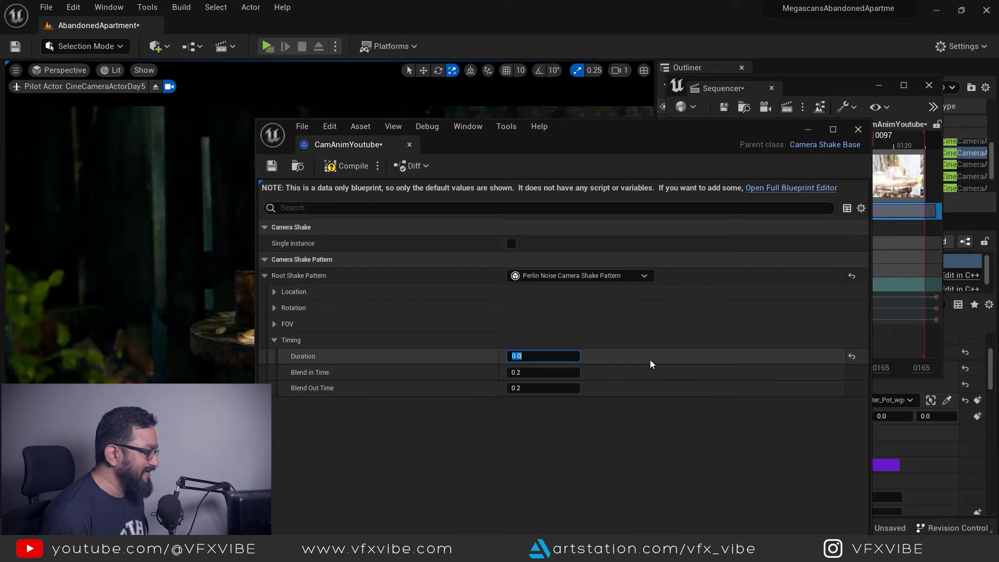
pyautogui.moveTo(635, 129); pyautogui.dragTo(654, 95)
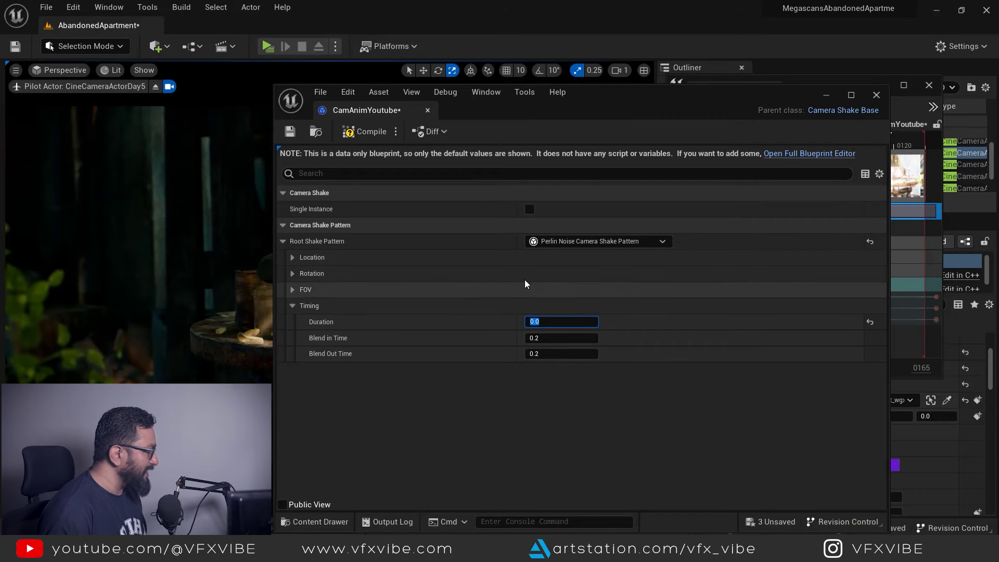
pyautogui.click(365, 131)
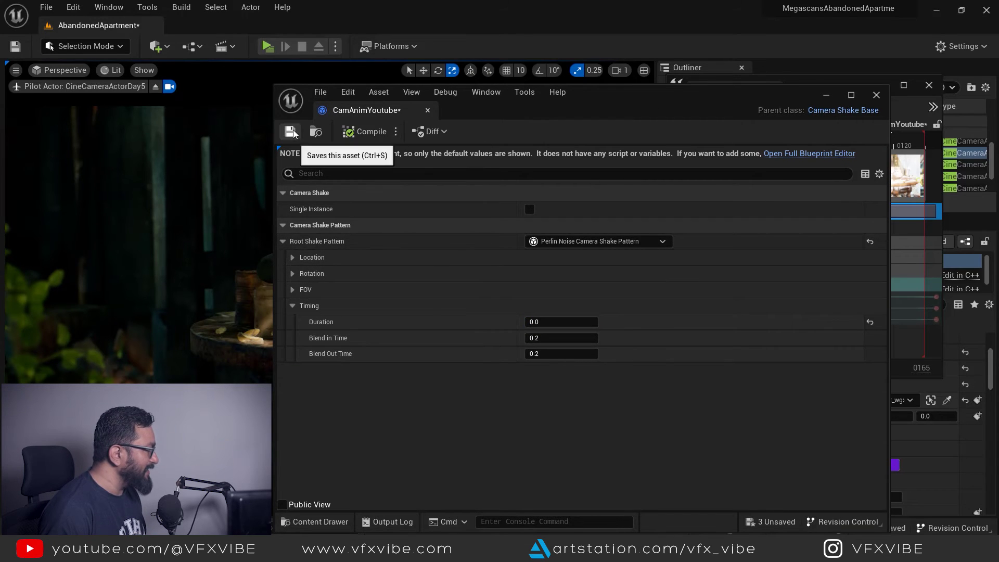
pyautogui.click(291, 132)
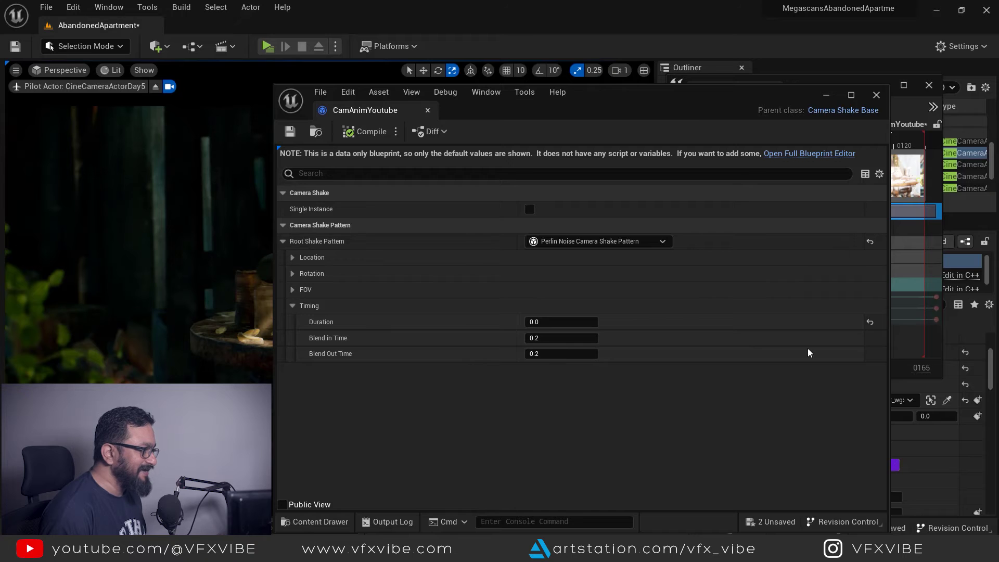
# - Hide the Blueprint editor, then centre and enlarge the Sequencer window
pyautogui.click(826, 97)
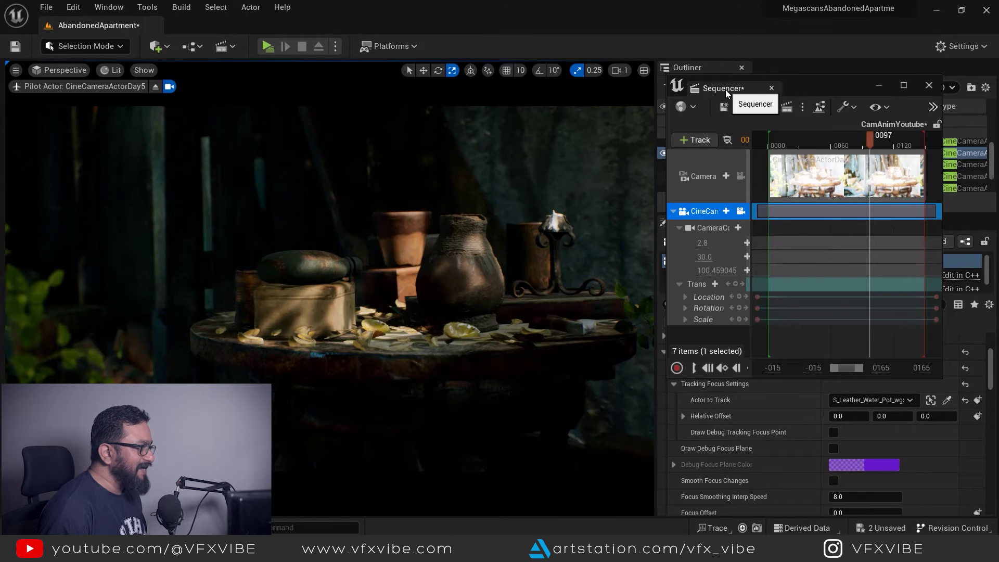
pyautogui.moveTo(823, 88); pyautogui.dragTo(453, 122)
pyautogui.moveTo(572, 412); pyautogui.dragTo(902, 446)
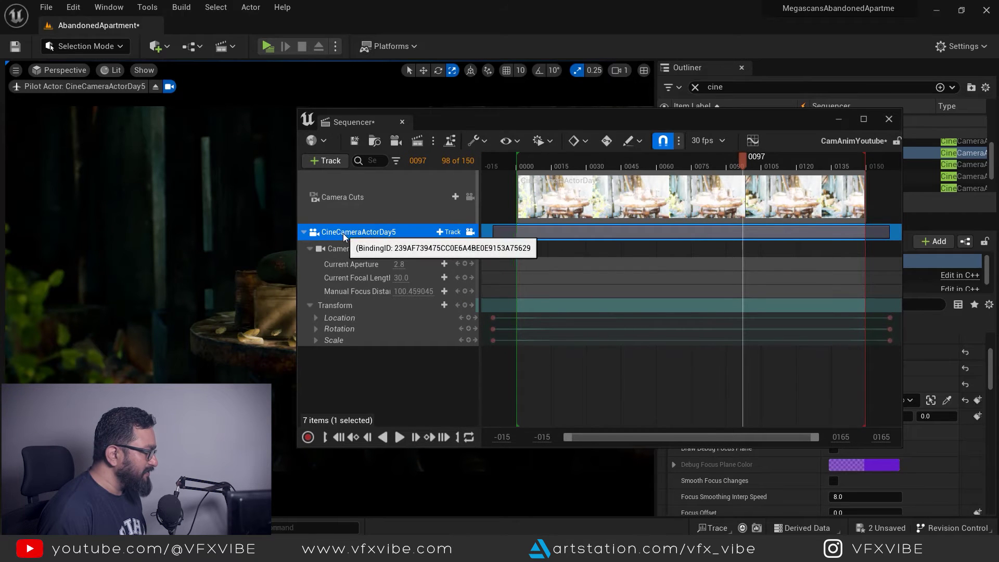
# - Add a CamAnimYoutube Camera Shake track to the camera, spanning frame 0 to the shot's end
pyautogui.click(450, 234)
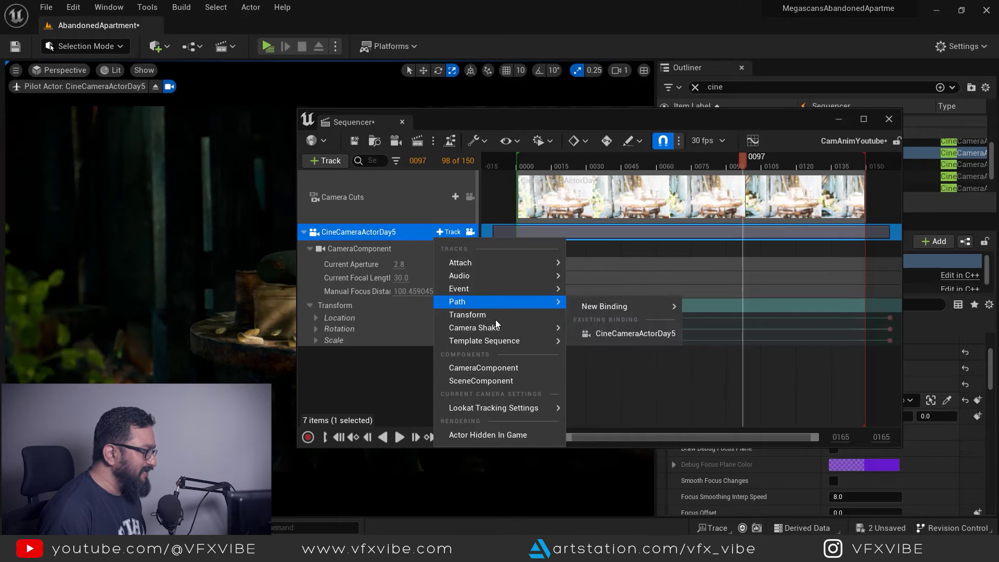
pyautogui.moveTo(495, 328)
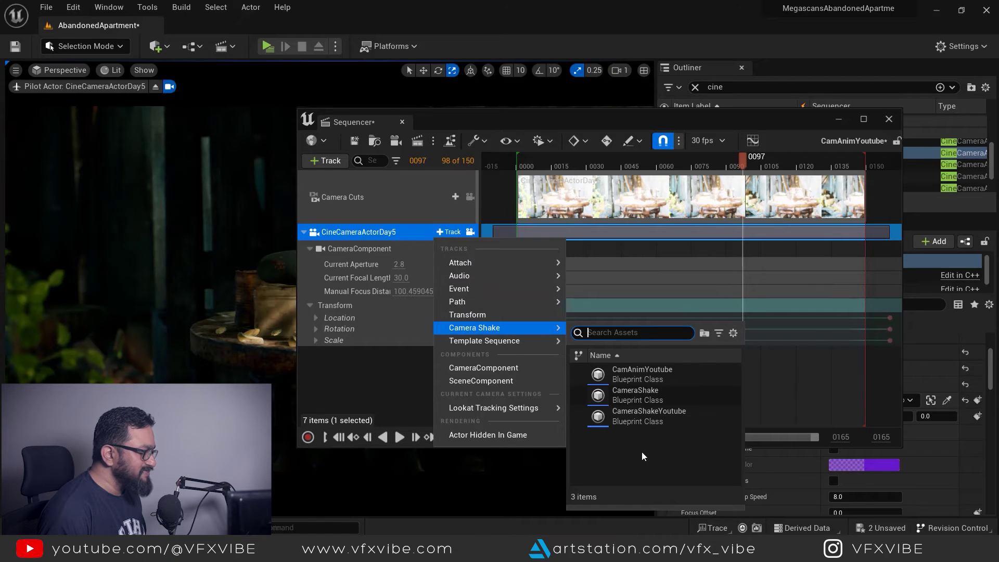
pyautogui.click(643, 375)
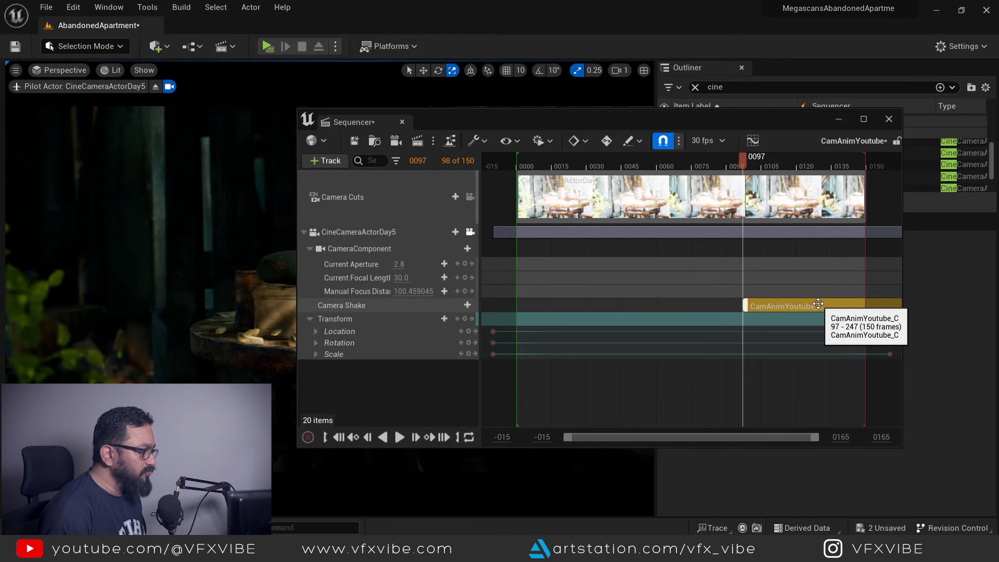
pyautogui.moveTo(805, 307); pyautogui.dragTo(556, 312)
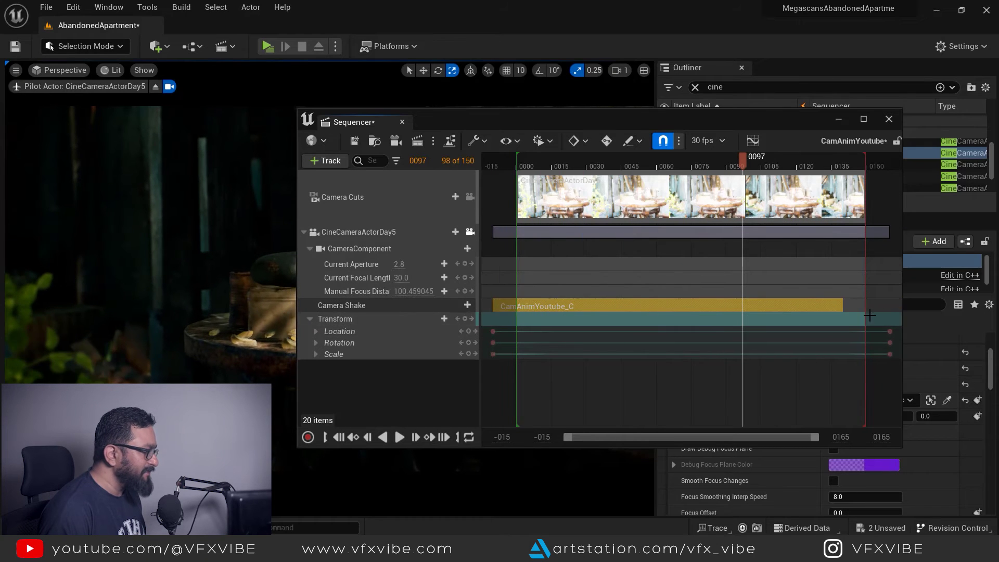
pyautogui.moveTo(841, 305); pyautogui.dragTo(890, 306)
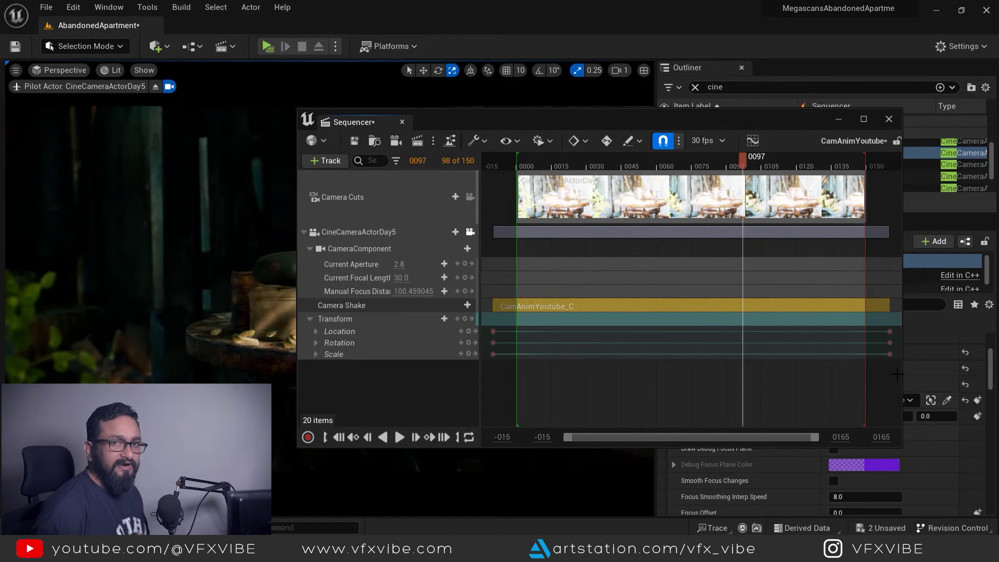
# - Reopen CamAnimYoutube, set Location Amplitude Multiplier to 10, and compile it
pyautogui.click(533, 165)
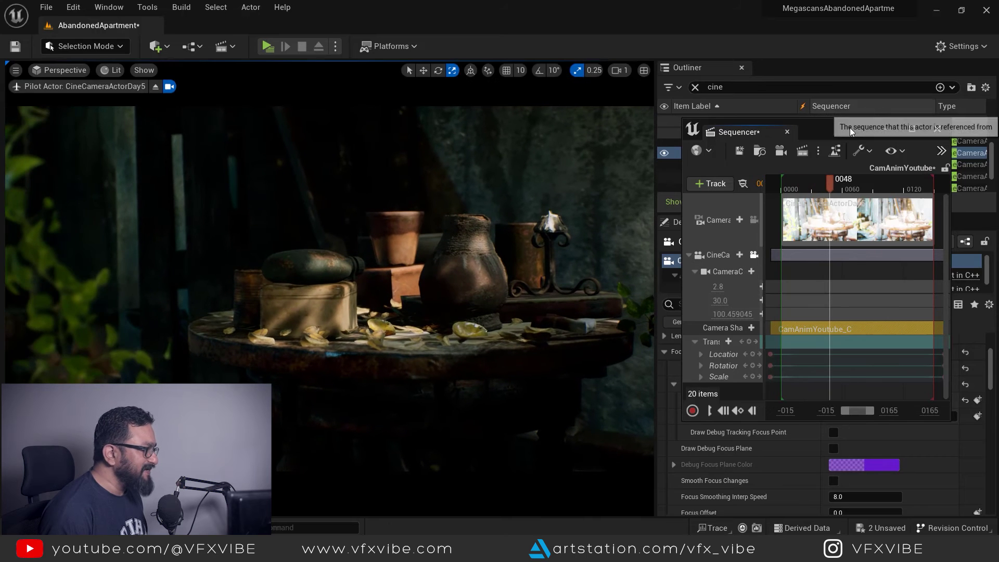
pyautogui.hotkey('ctrl', 'space')
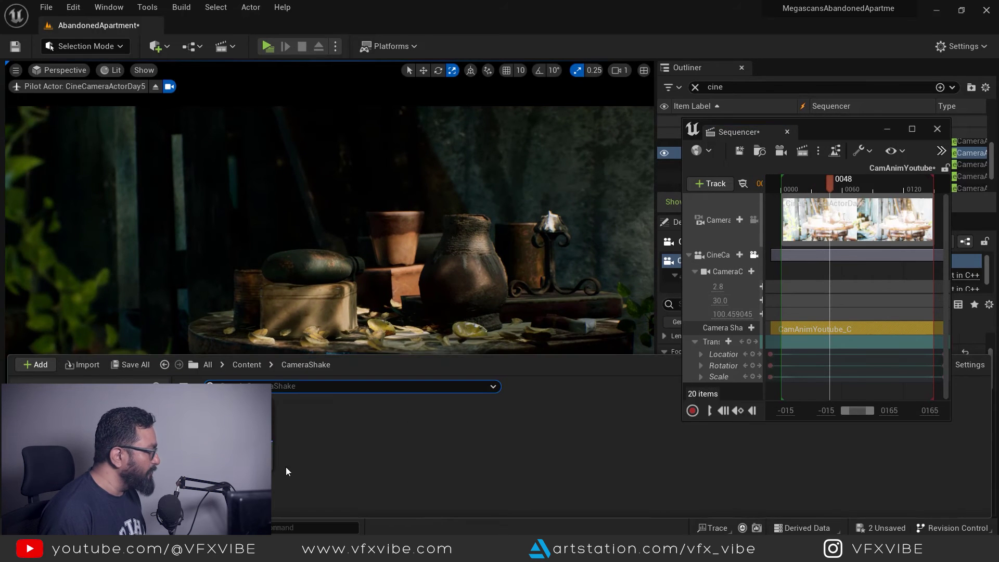
pyautogui.doubleClick(302, 432)
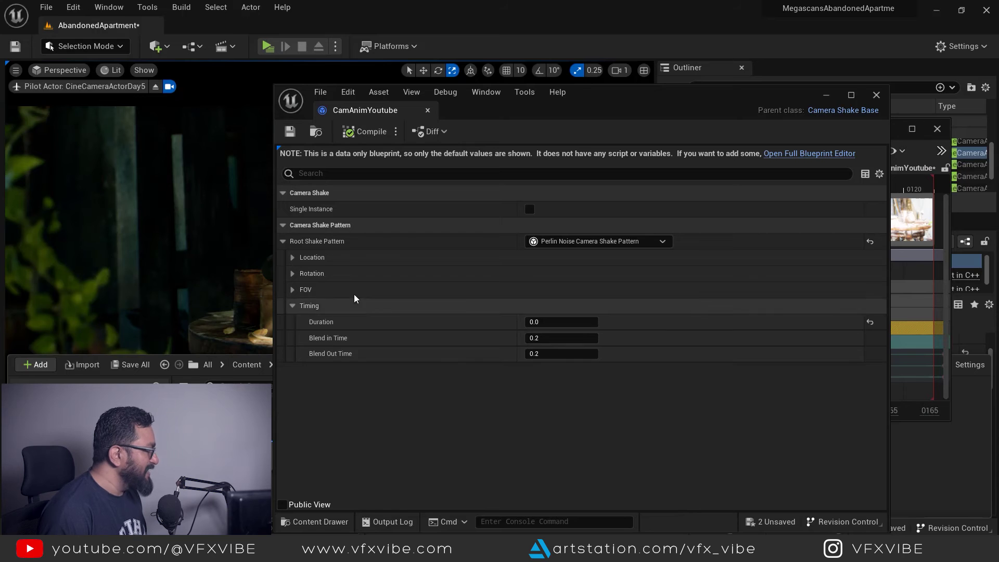
pyautogui.click(293, 258)
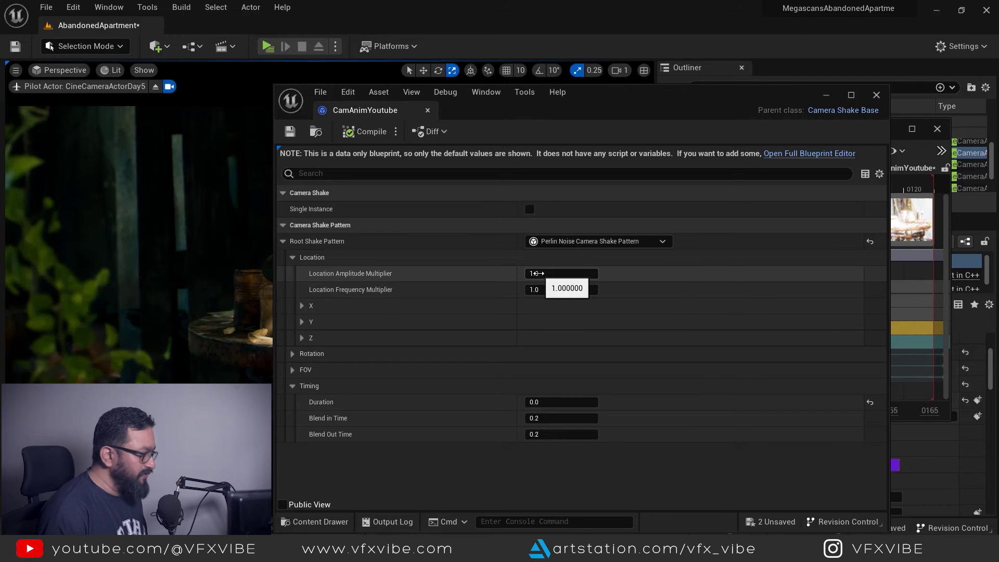
pyautogui.write('10')
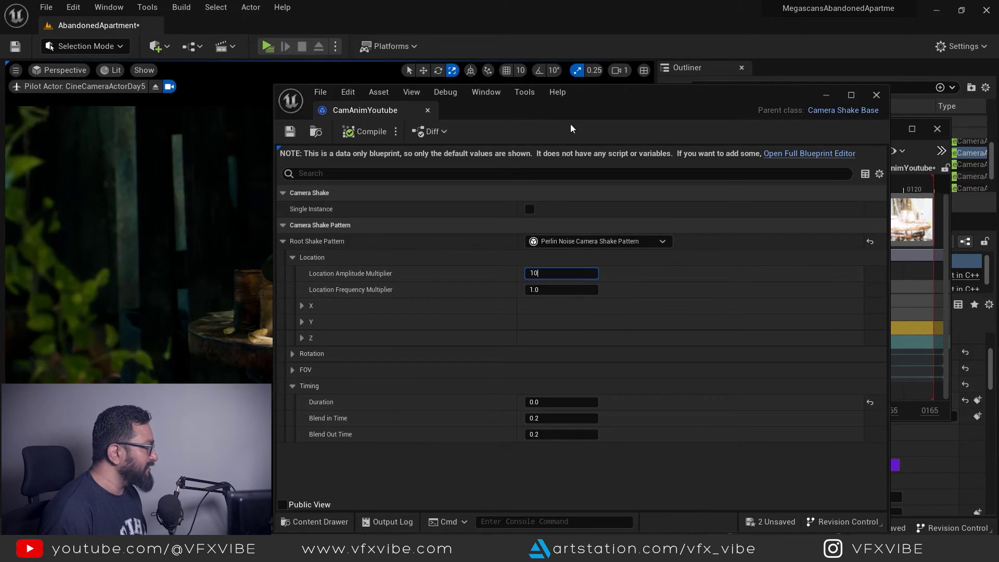
pyautogui.moveTo(516, 113); pyautogui.dragTo(531, 99)
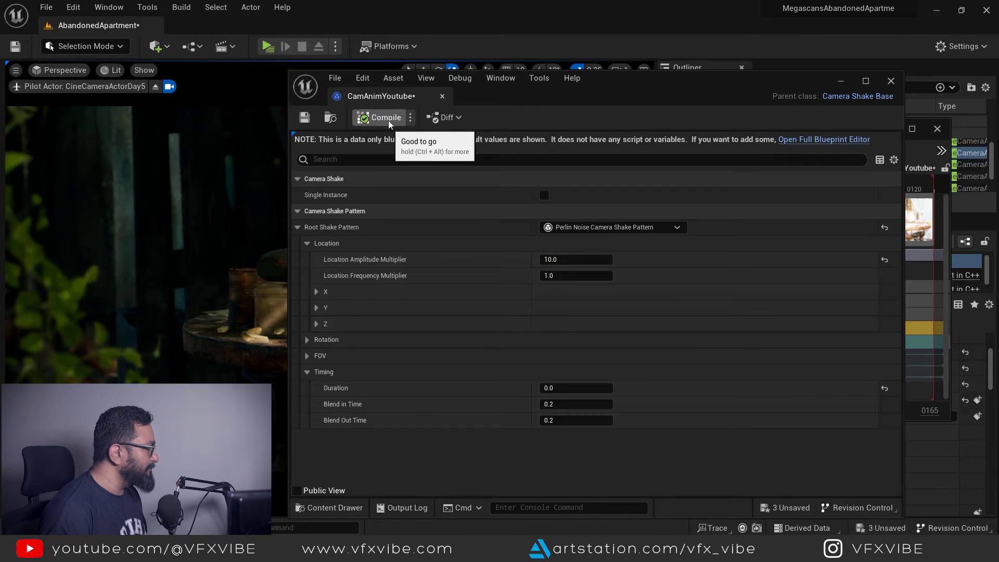
pyautogui.click(305, 117)
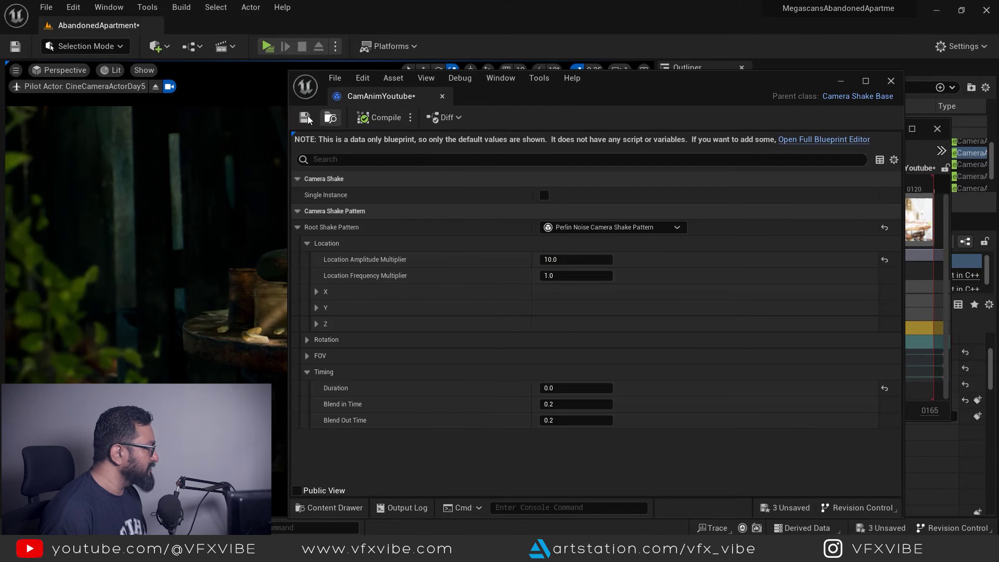
pyautogui.click(841, 81)
pyautogui.moveTo(832, 183); pyautogui.dragTo(810, 186)
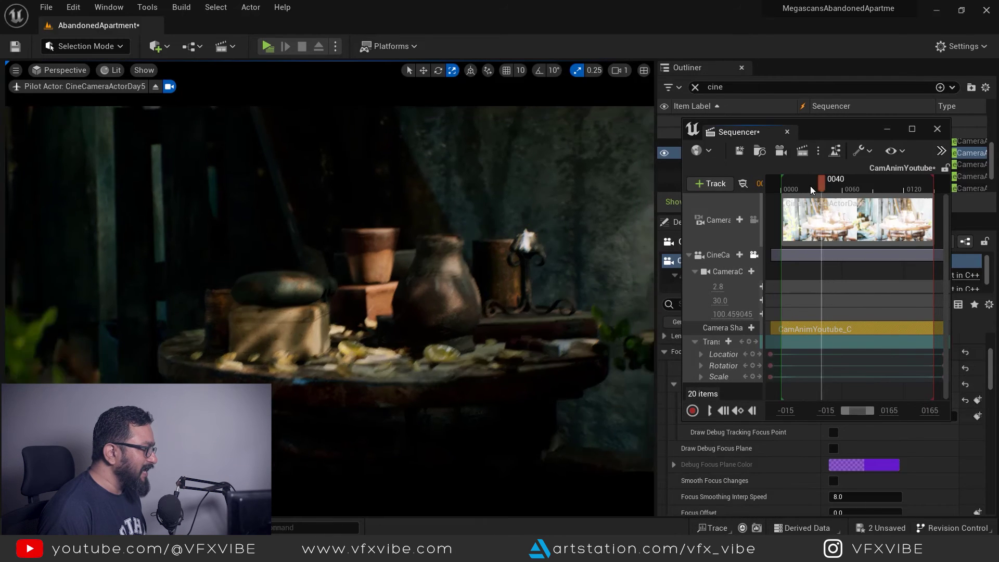
pyautogui.press('space')
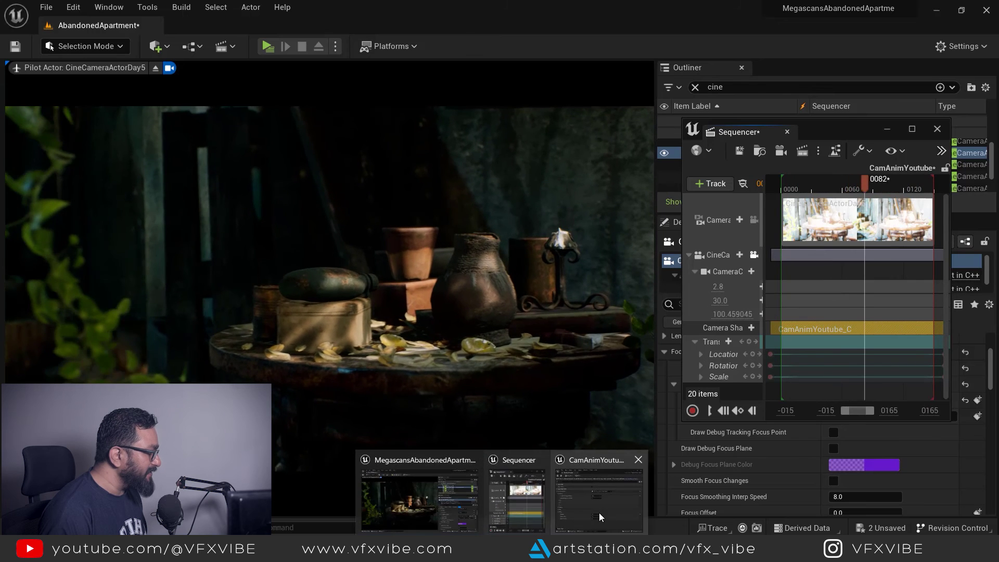
pyautogui.click(599, 513)
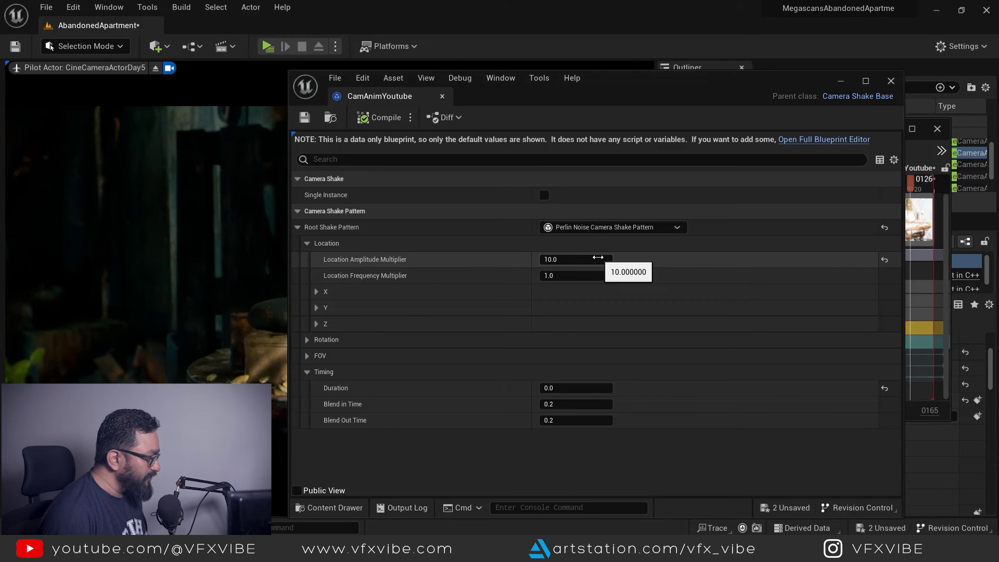
# - Set Location Amplitude Multiplier to 0.5 and Rotation Amplitude Multiplier to 0.6
pyautogui.click(553, 260)
pyautogui.write('0.5')
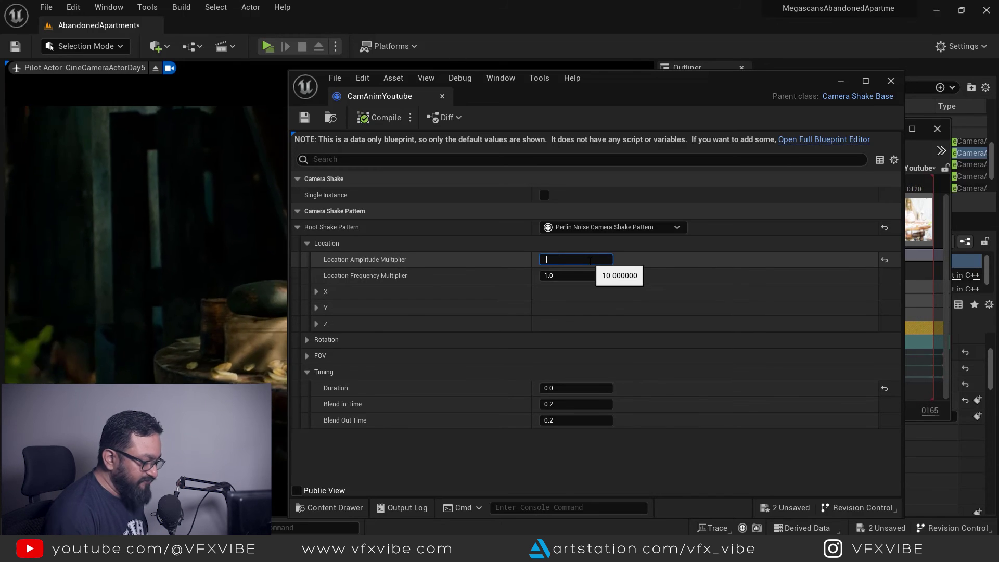
pyautogui.press('Return')
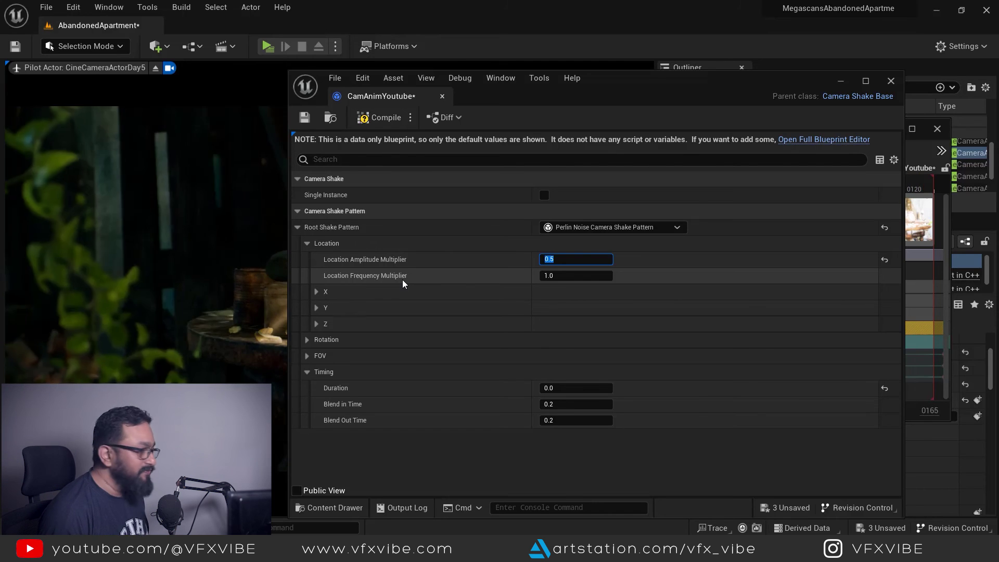
pyautogui.click(307, 340)
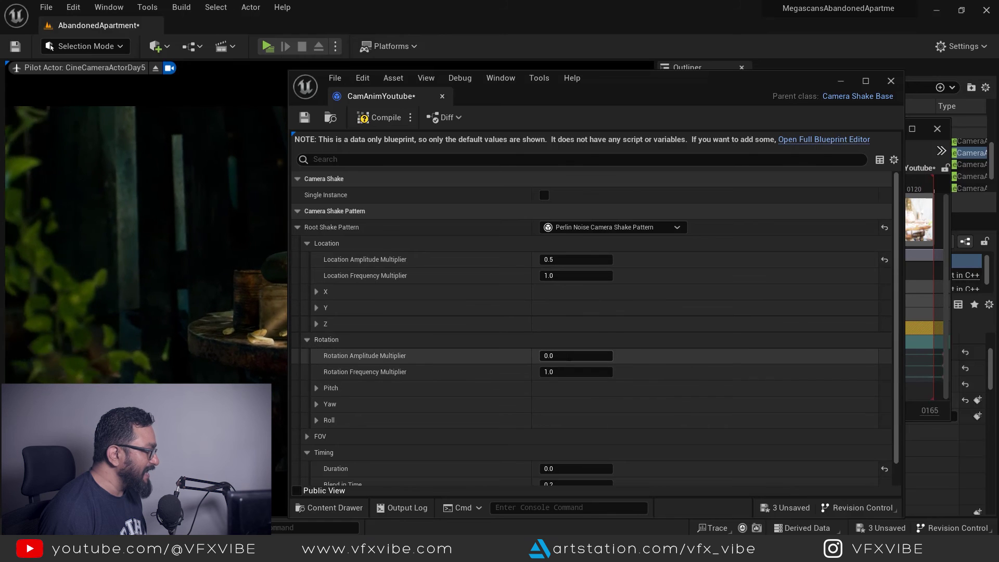
pyautogui.click(569, 356)
pyautogui.moveTo(615, 99); pyautogui.dragTo(751, 99)
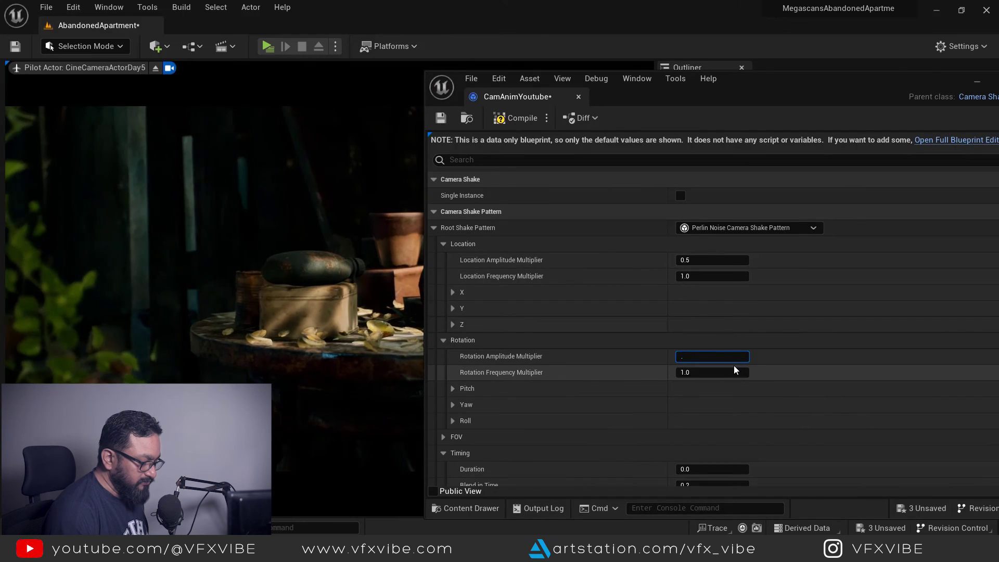
pyautogui.write('.6')
pyautogui.press('Return')
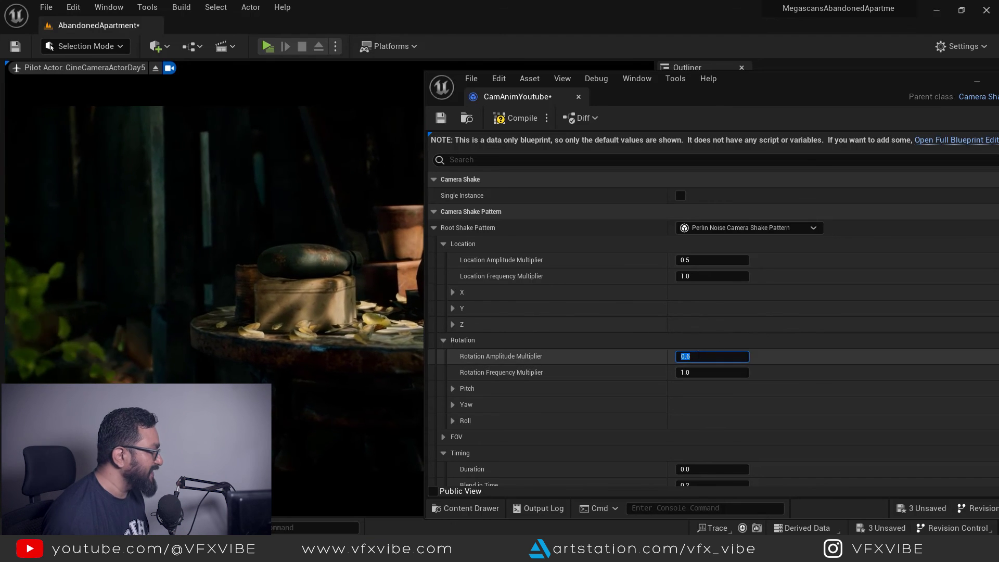
# - Compile and save the updated CamAnimYoutube camera shake
pyautogui.click(522, 118)
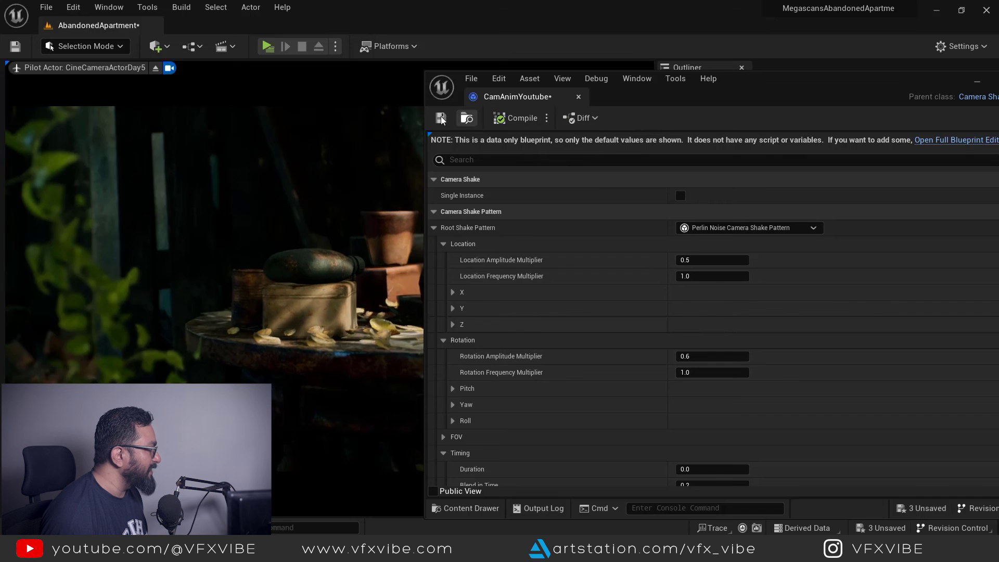
pyautogui.click(440, 118)
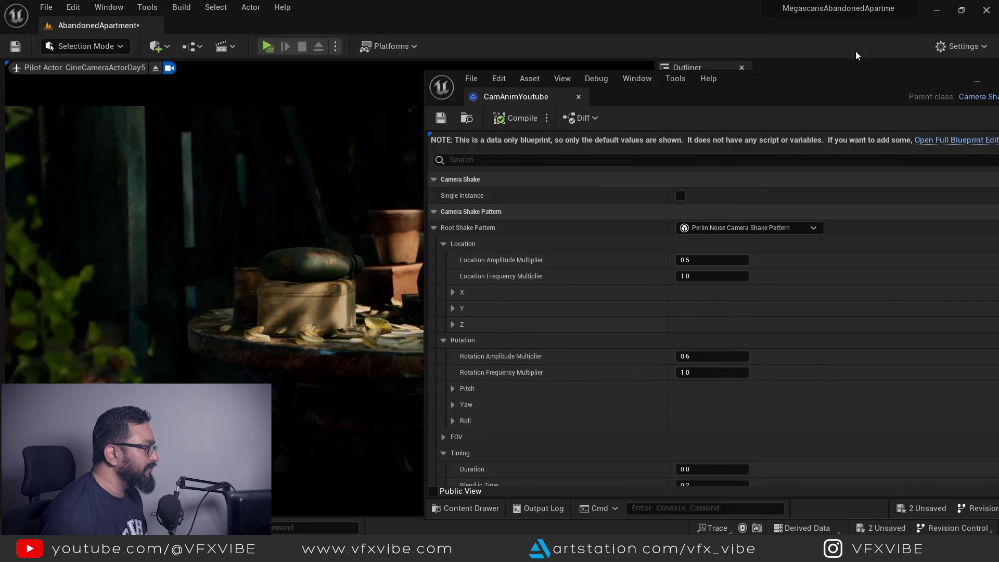
pyautogui.moveTo(783, 91); pyautogui.dragTo(724, 96)
# - Close the CamAnimYoutube Blueprint editor window
pyautogui.click(969, 86)
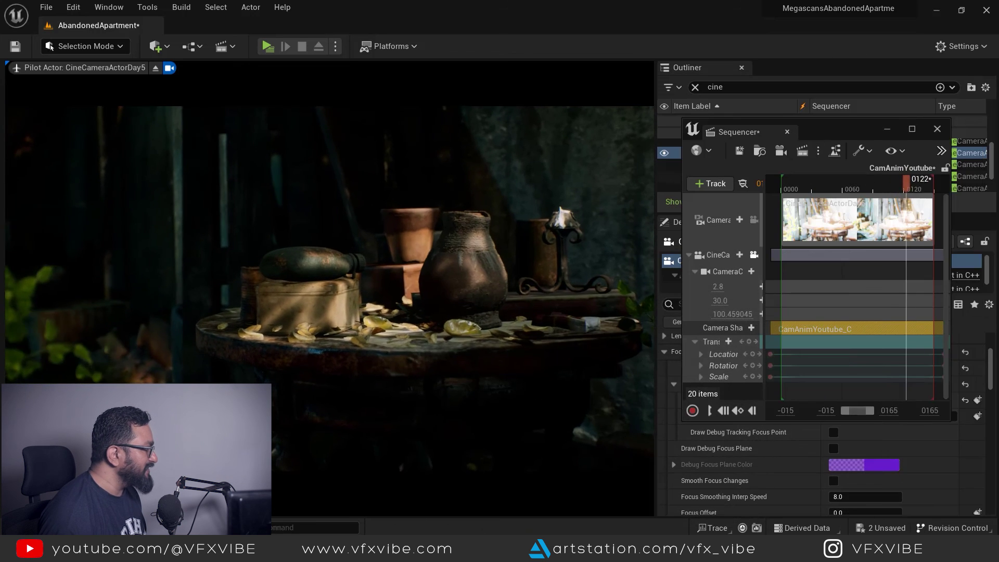